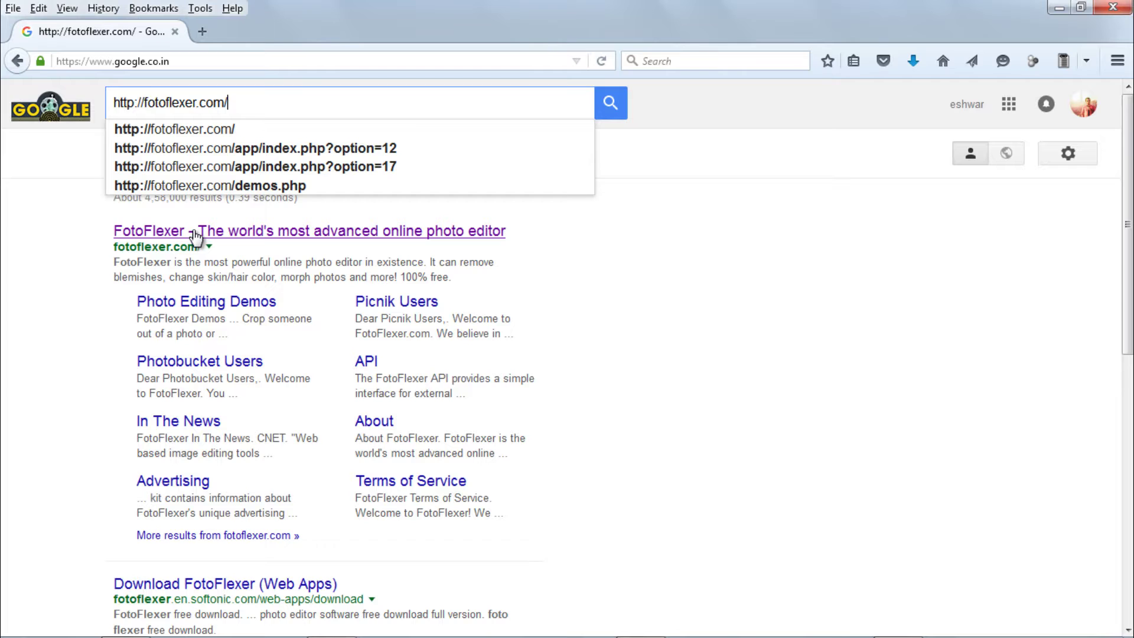
# - Open the FotoFlexer editor and go to its Upload Photo page
pyautogui.click(196, 230)
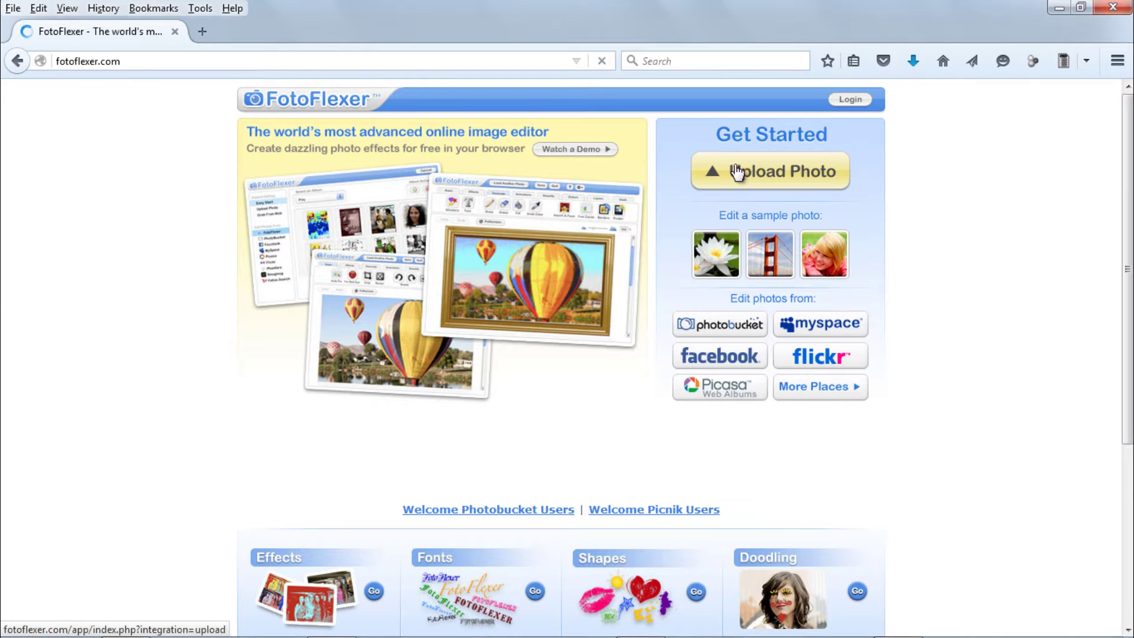
pyautogui.click(737, 171)
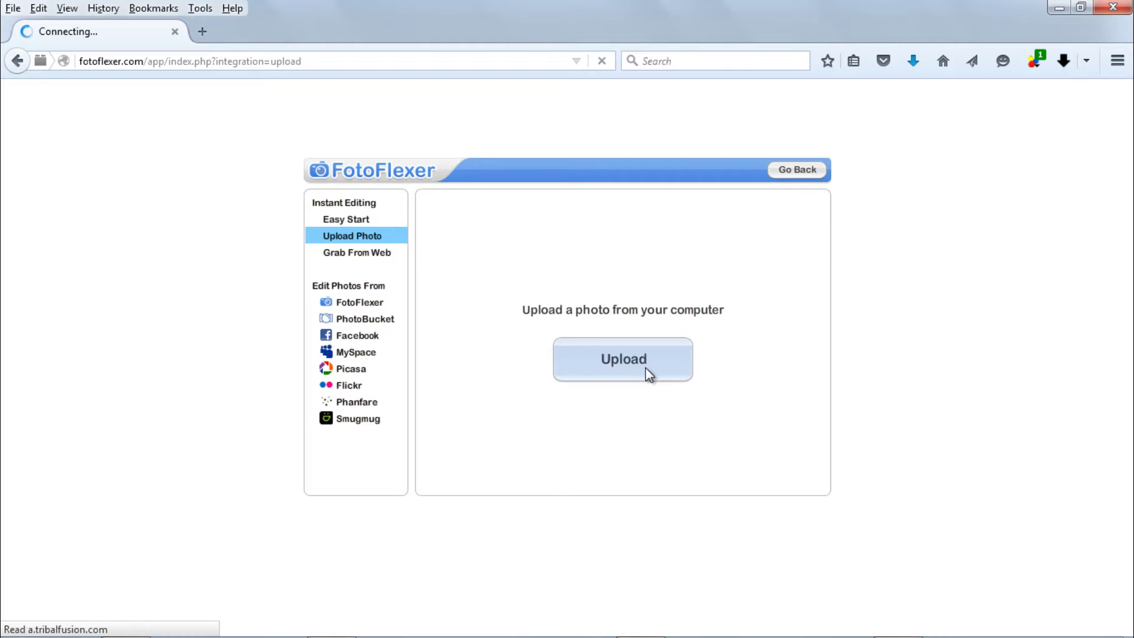
# - Upload girl-422333_1280.jpg from the computer into the editor
pyautogui.click(650, 373)
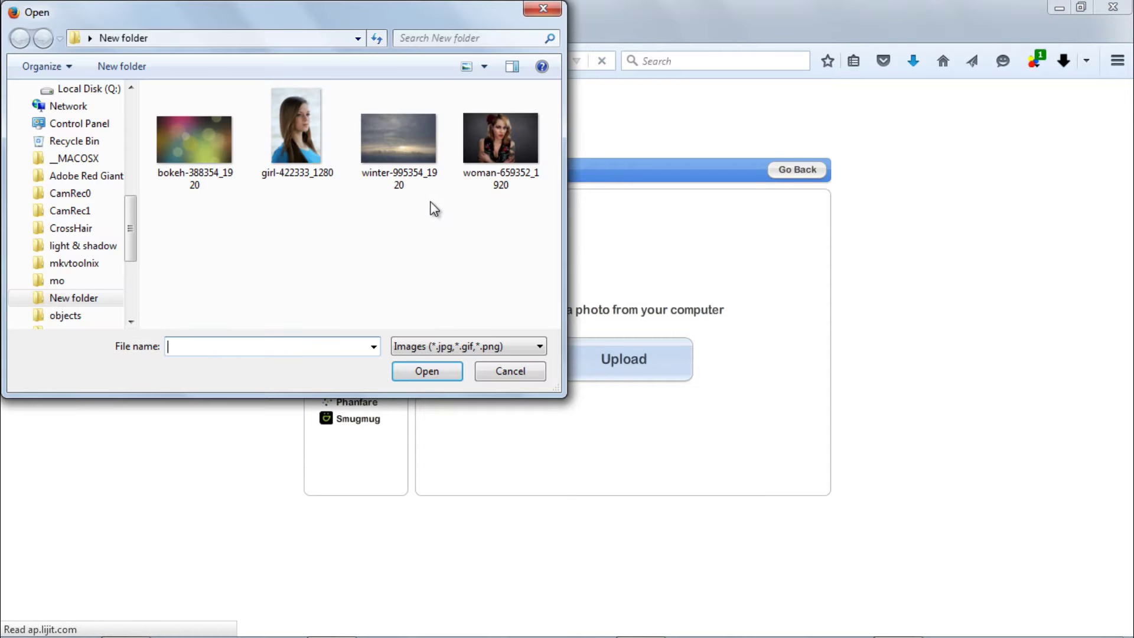
pyautogui.click(303, 147)
pyautogui.click(425, 371)
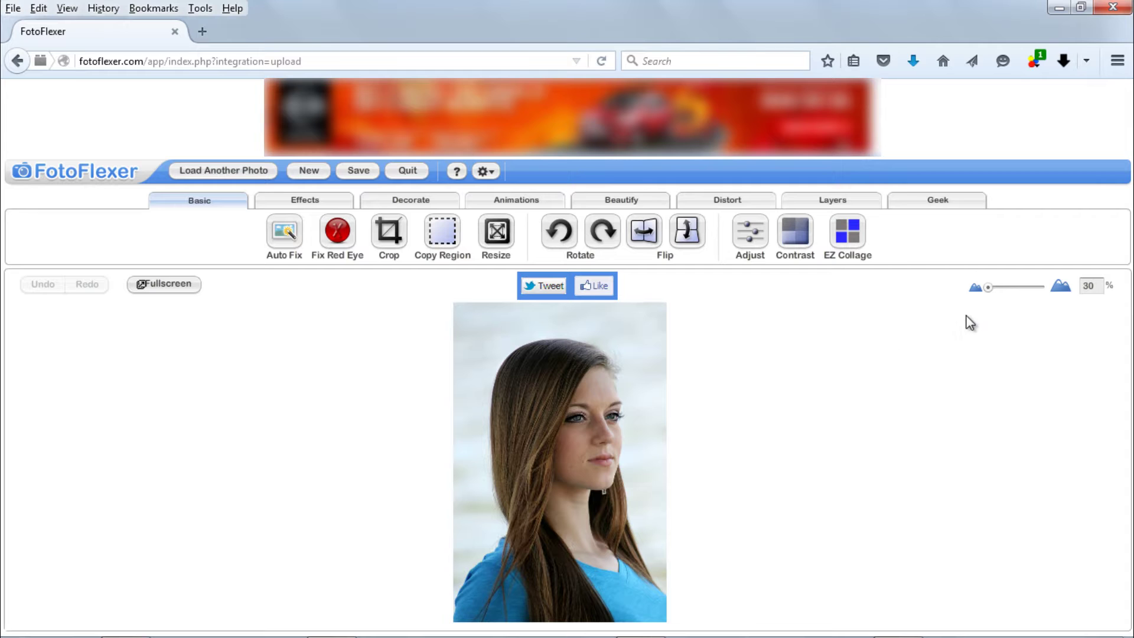
# - Zoom the portrait to 133% and show the Geek toolset
pyautogui.click(1013, 288)
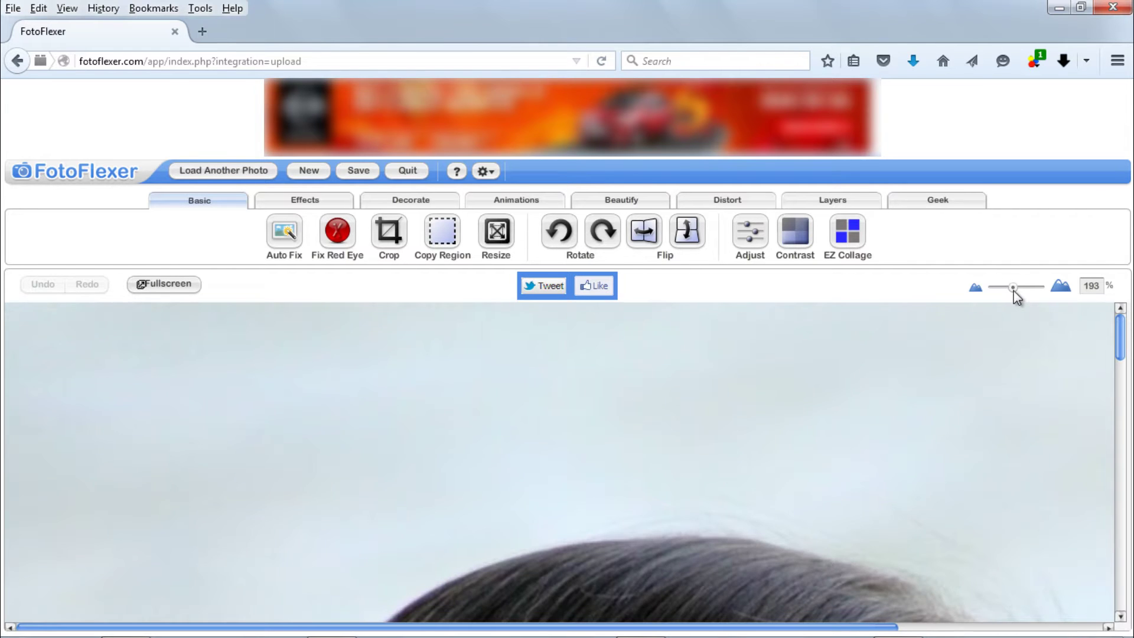
pyautogui.moveTo(1016, 297); pyautogui.dragTo(1005, 293)
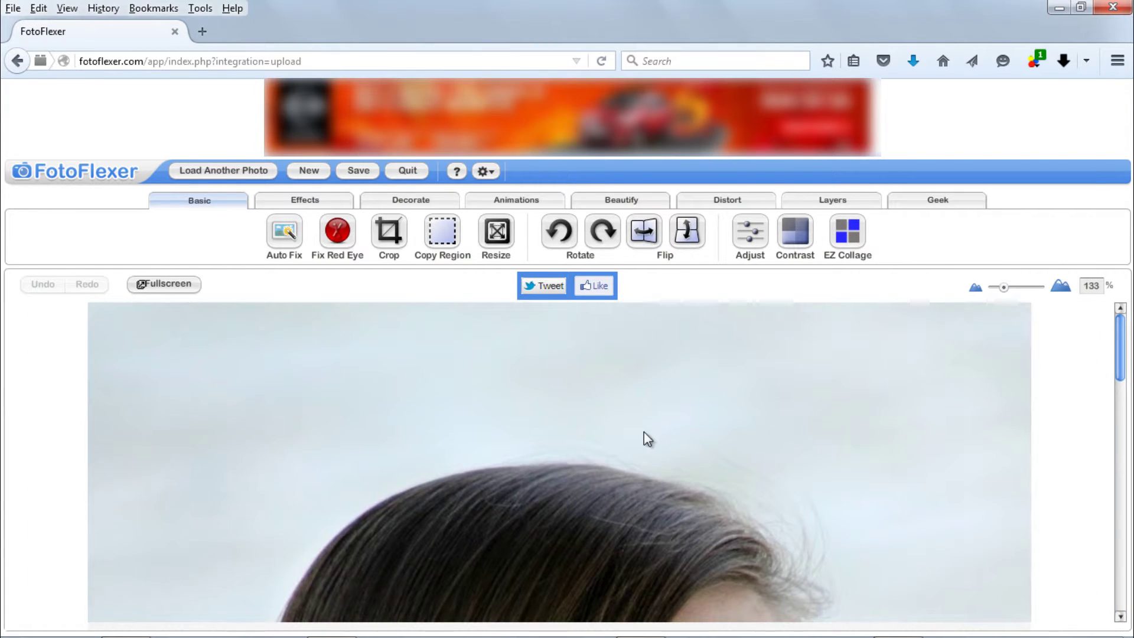
pyautogui.click(920, 203)
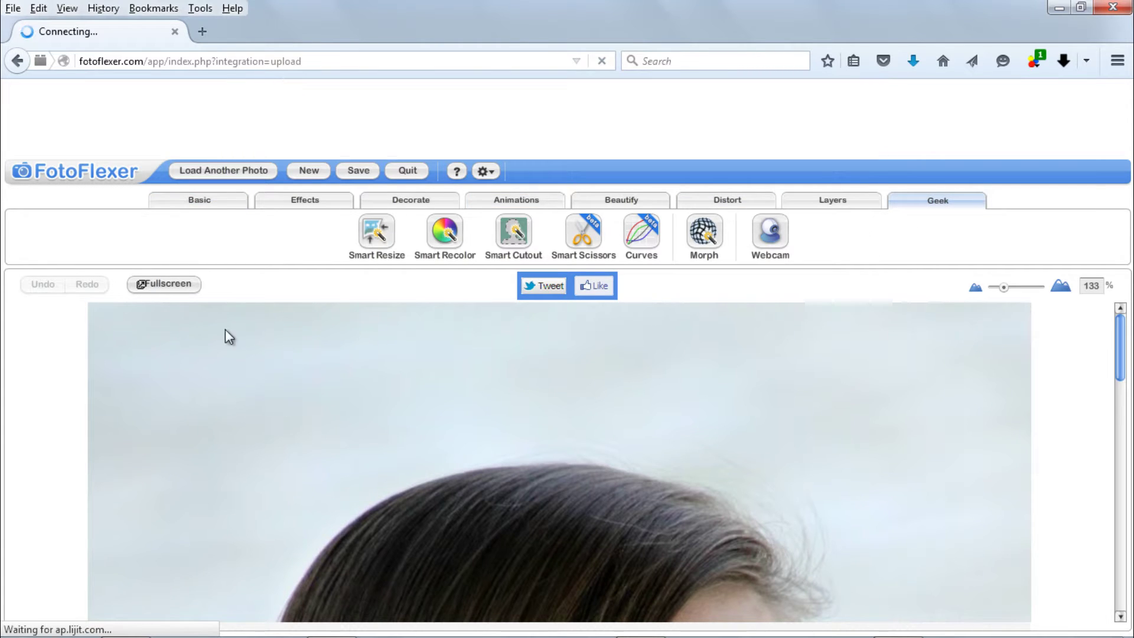
# - Switch the editor to fullscreen and scroll down to the woman's shirt
pyautogui.click(156, 292)
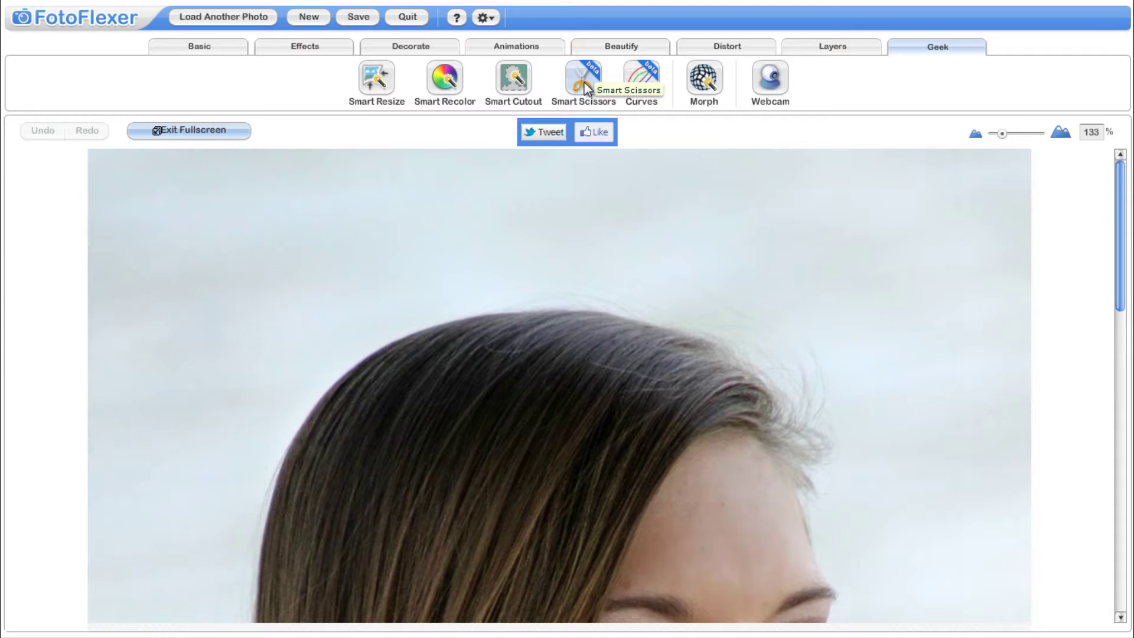
pyautogui.scroll(-15, 585, 87)
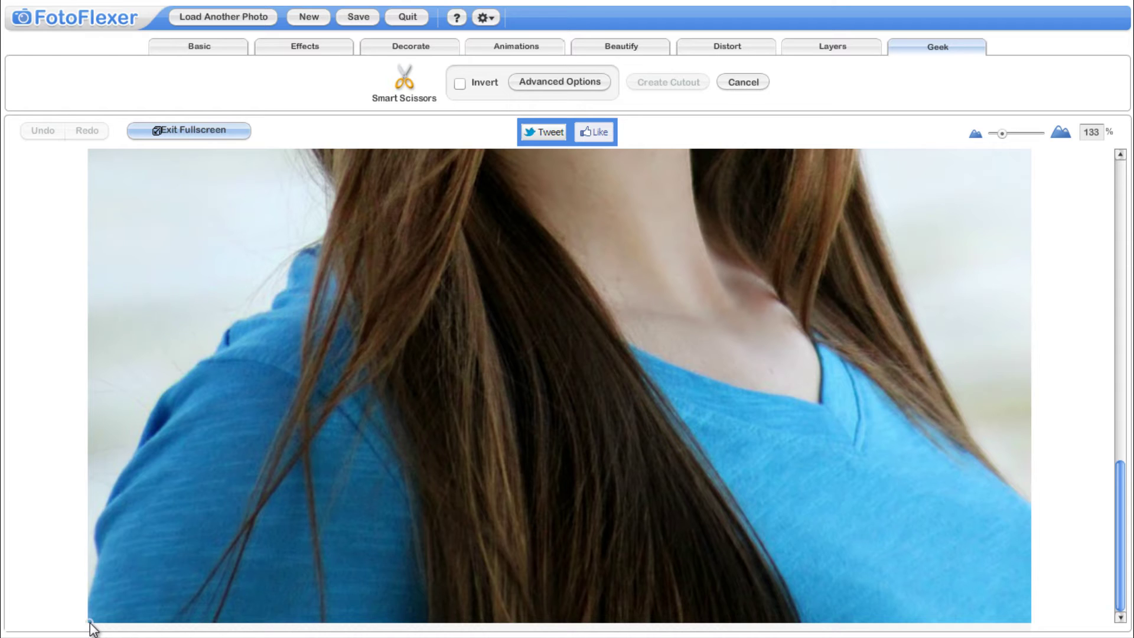
# - Start the Smart Scissors outline at the bottom-left and trace up the shoulder and left hair edge
pyautogui.click(91, 620)
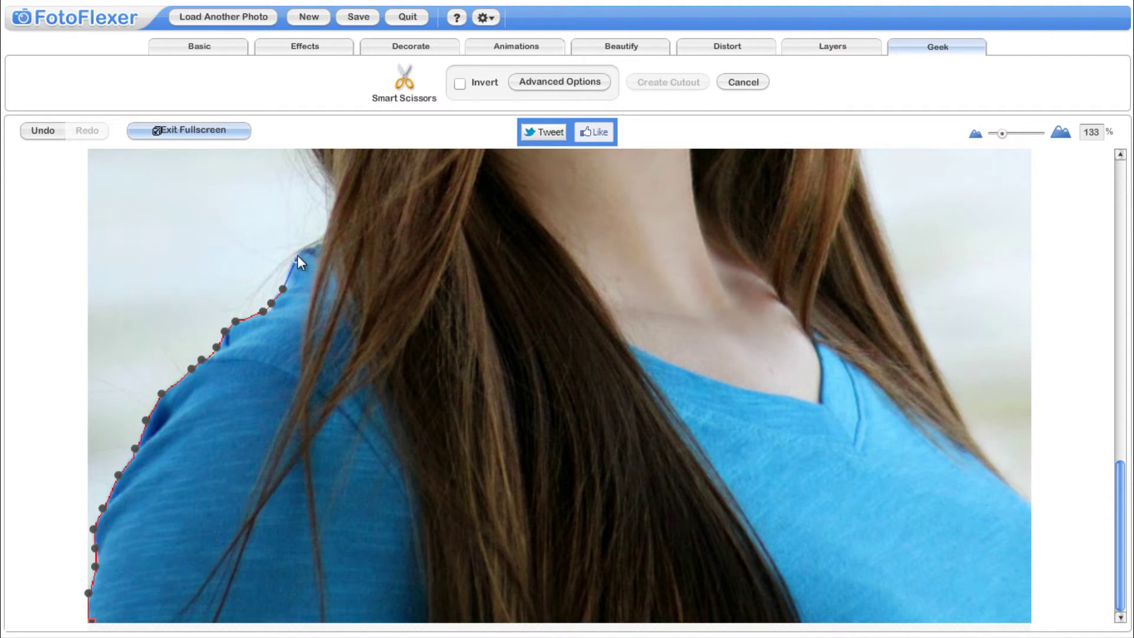
pyautogui.click(335, 188)
pyautogui.scroll(3, 307, 219)
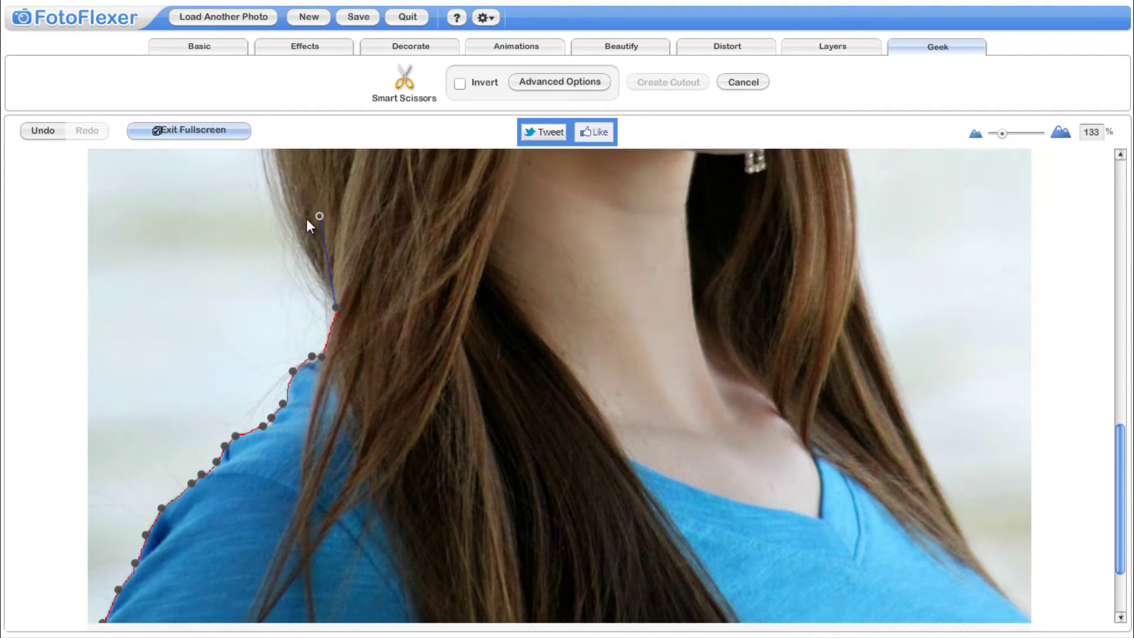
pyautogui.click(295, 298)
pyautogui.click(270, 182)
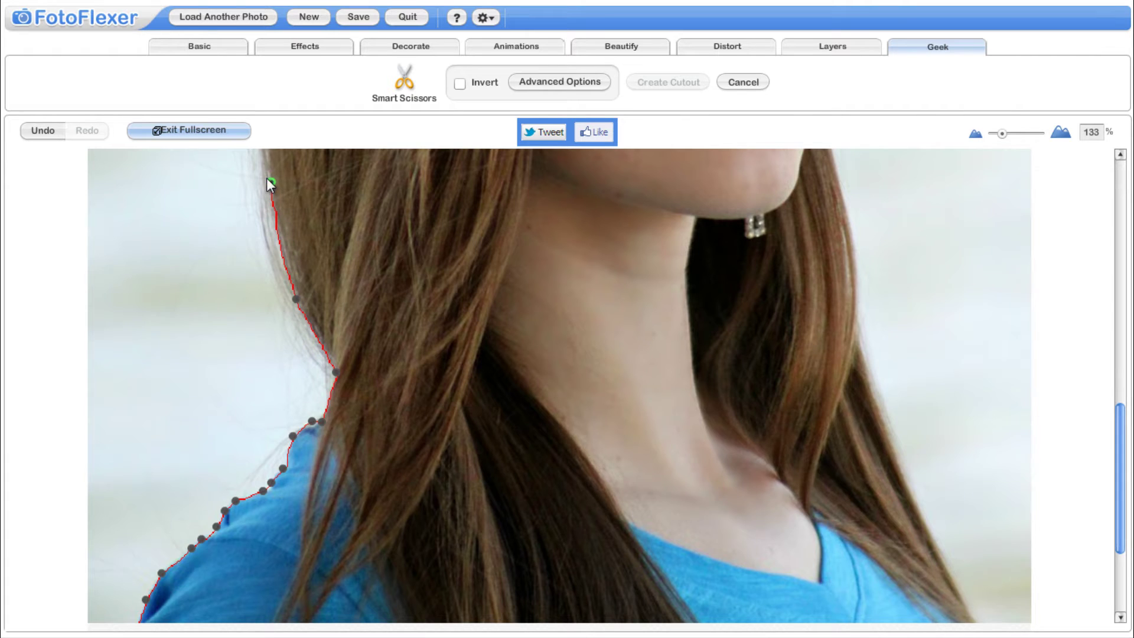
pyautogui.scroll(3, 260, 207)
pyautogui.click(254, 204)
pyautogui.scroll(2, 253, 210)
pyautogui.scroll(1, 255, 206)
pyautogui.click(257, 200)
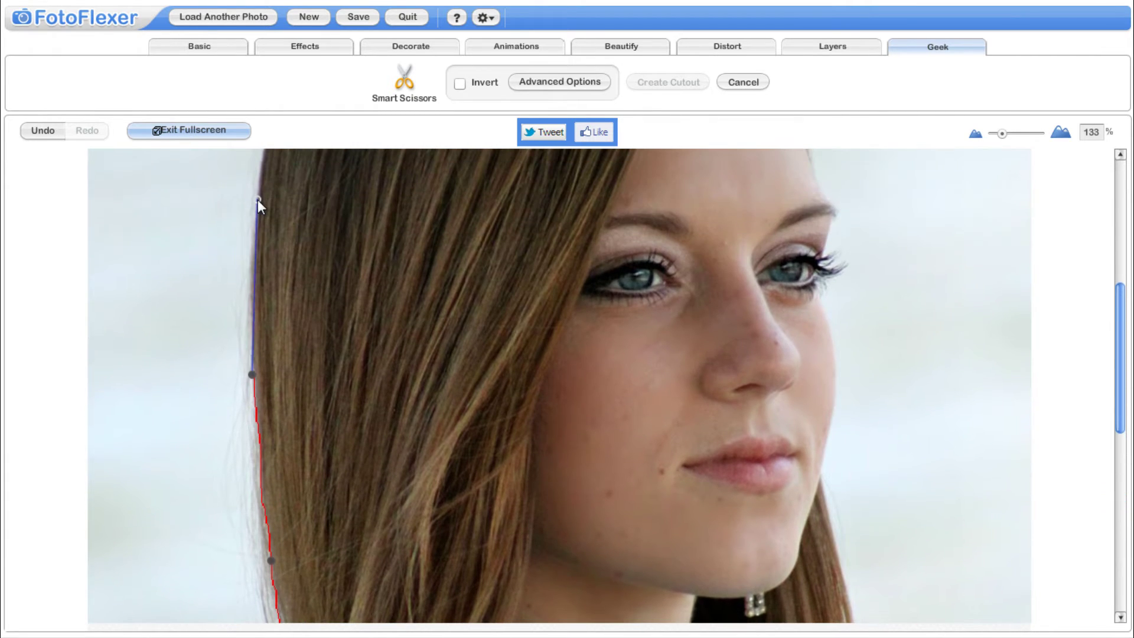
pyautogui.scroll(3, 258, 200)
# - Continue the outline over the crown and down the right side past the eye, cheek and chin
pyautogui.click(282, 246)
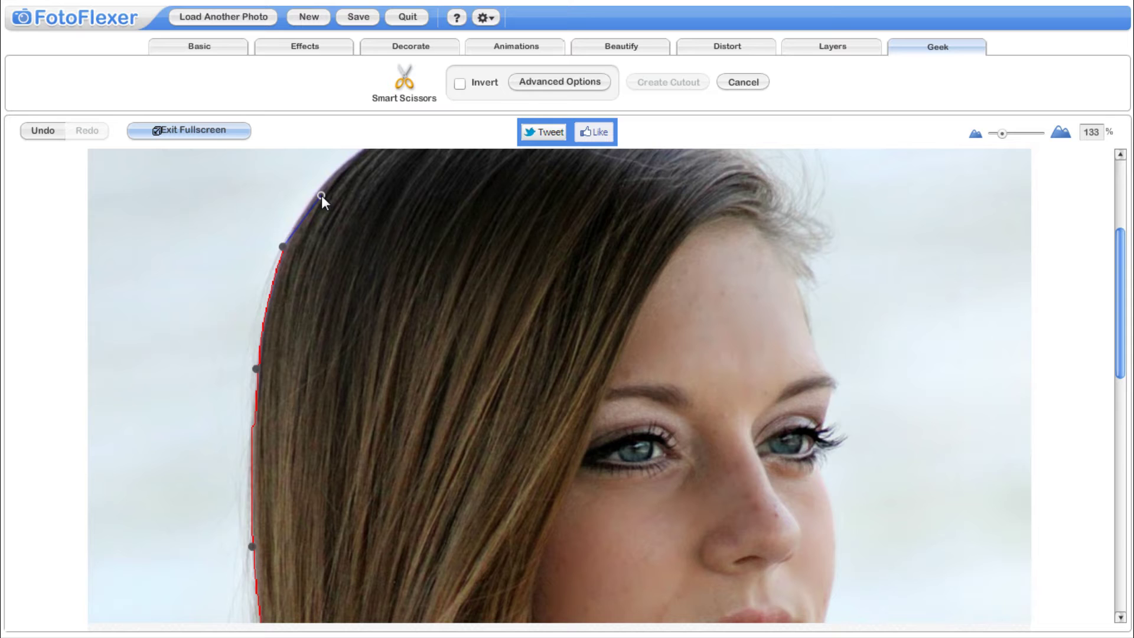
pyautogui.click(323, 185)
pyautogui.click(360, 153)
pyautogui.scroll(3, 360, 153)
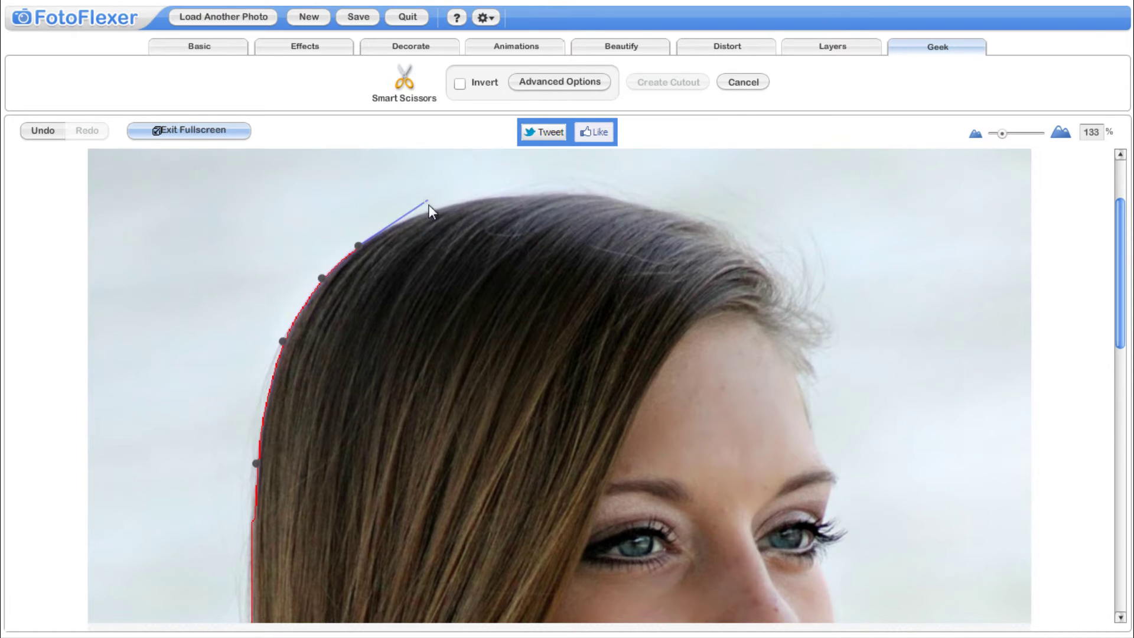
pyautogui.click(420, 214)
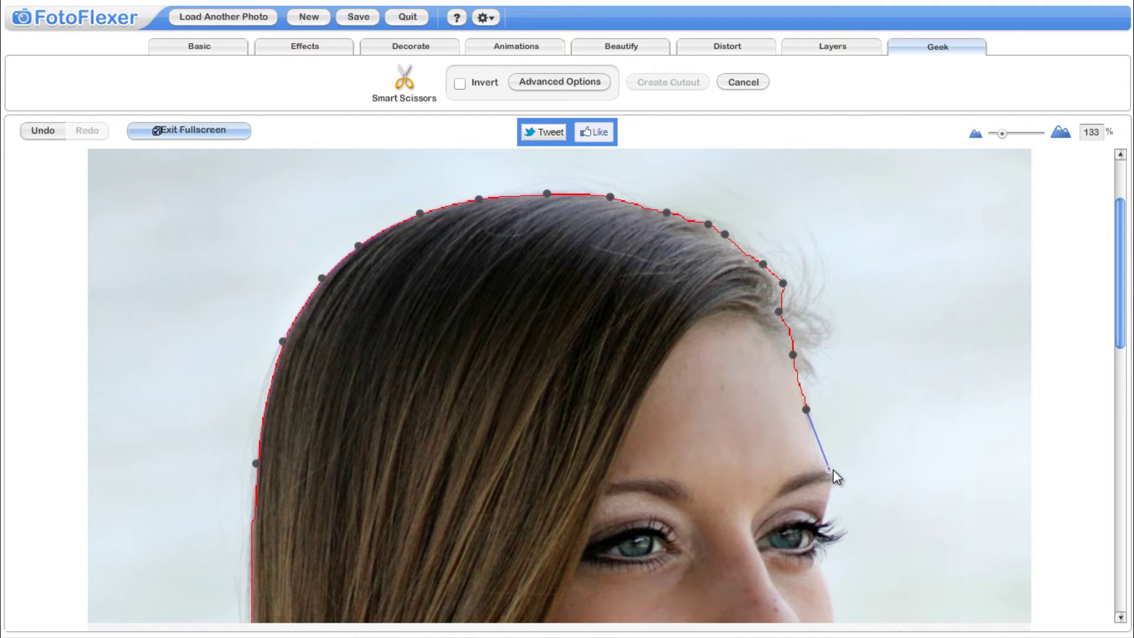
pyautogui.click(825, 522)
pyautogui.click(837, 530)
pyautogui.scroll(-3, 833, 555)
pyautogui.click(833, 483)
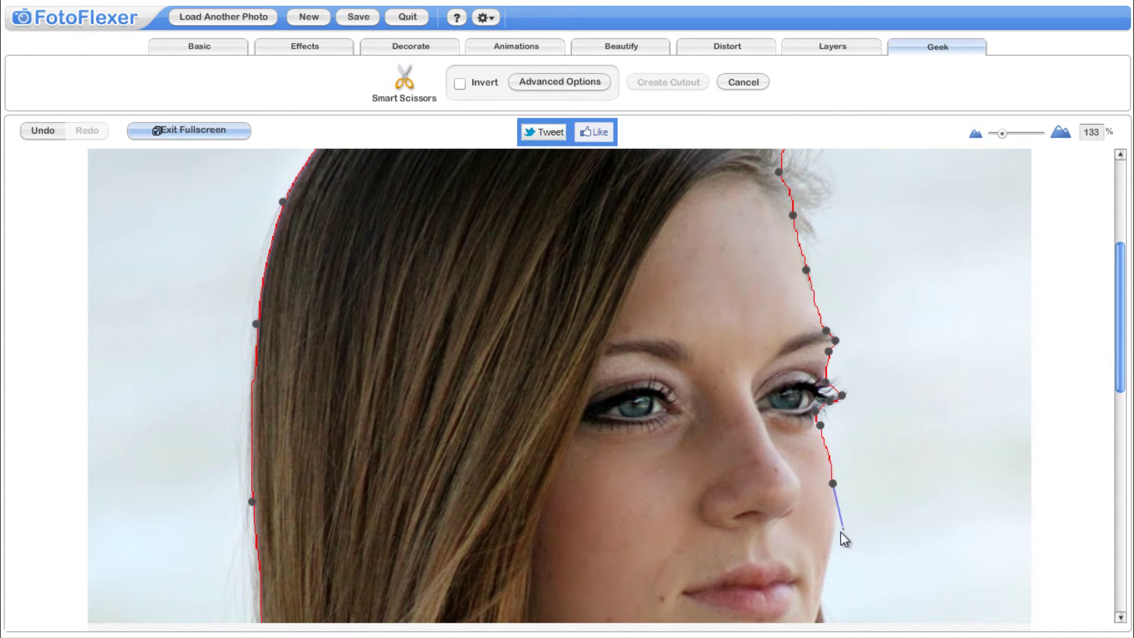
pyautogui.click(821, 582)
pyautogui.scroll(-2, 826, 567)
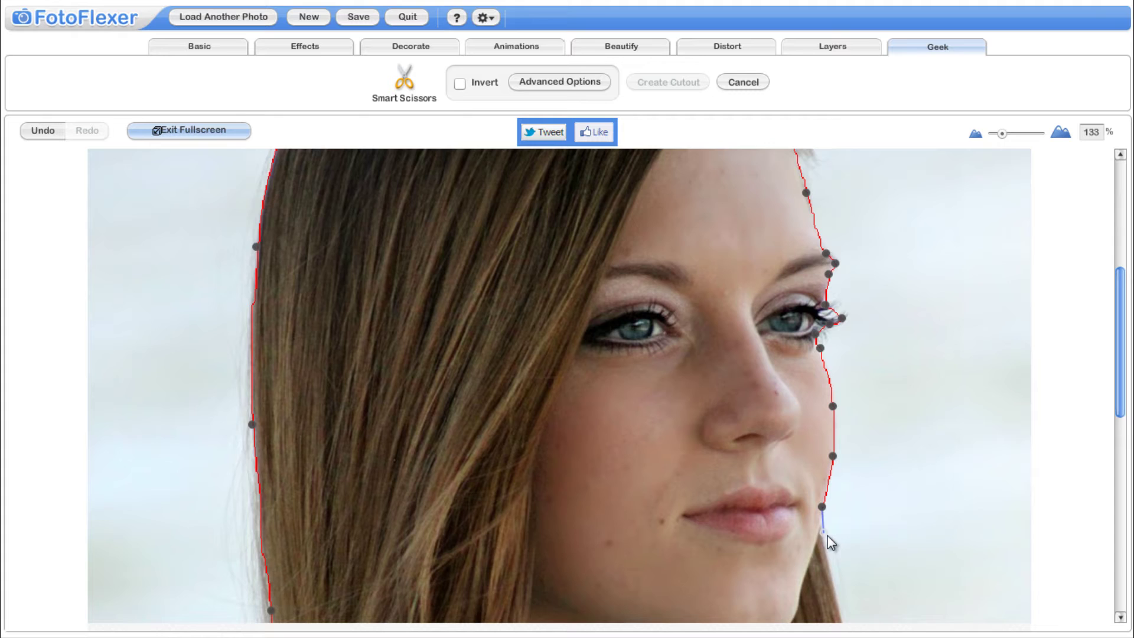
pyautogui.click(823, 532)
pyautogui.scroll(-3, 851, 555)
pyautogui.click(847, 505)
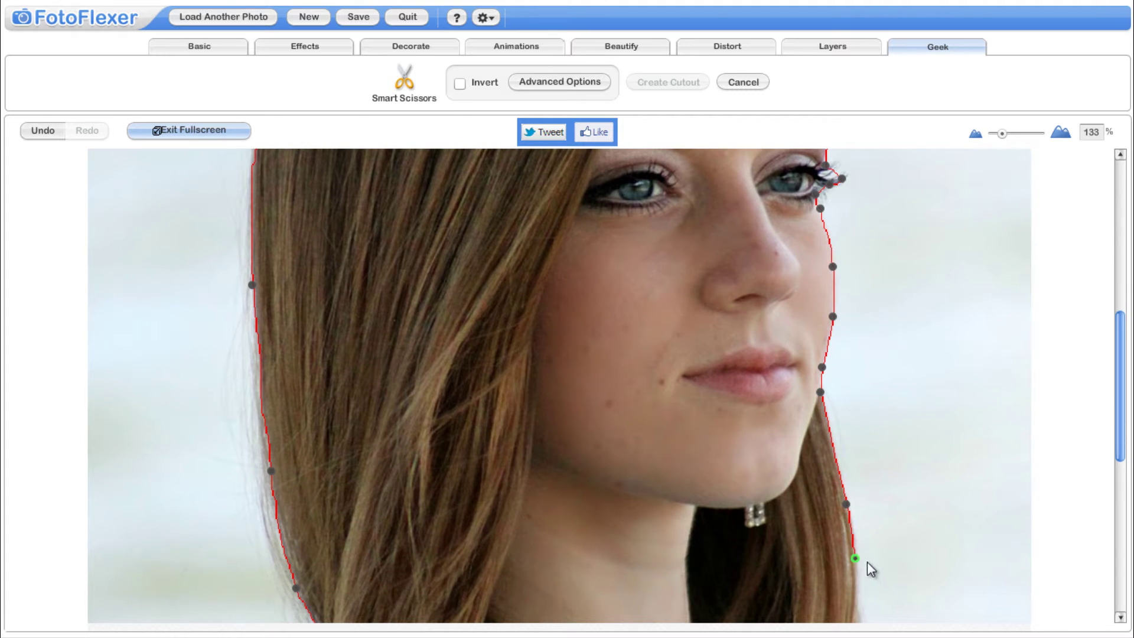
# - Follow the right hair edge down the shirt to the bottom-right corner and close the outline
pyautogui.scroll(-2, 867, 562)
pyautogui.click(859, 529)
pyautogui.scroll(-2, 883, 568)
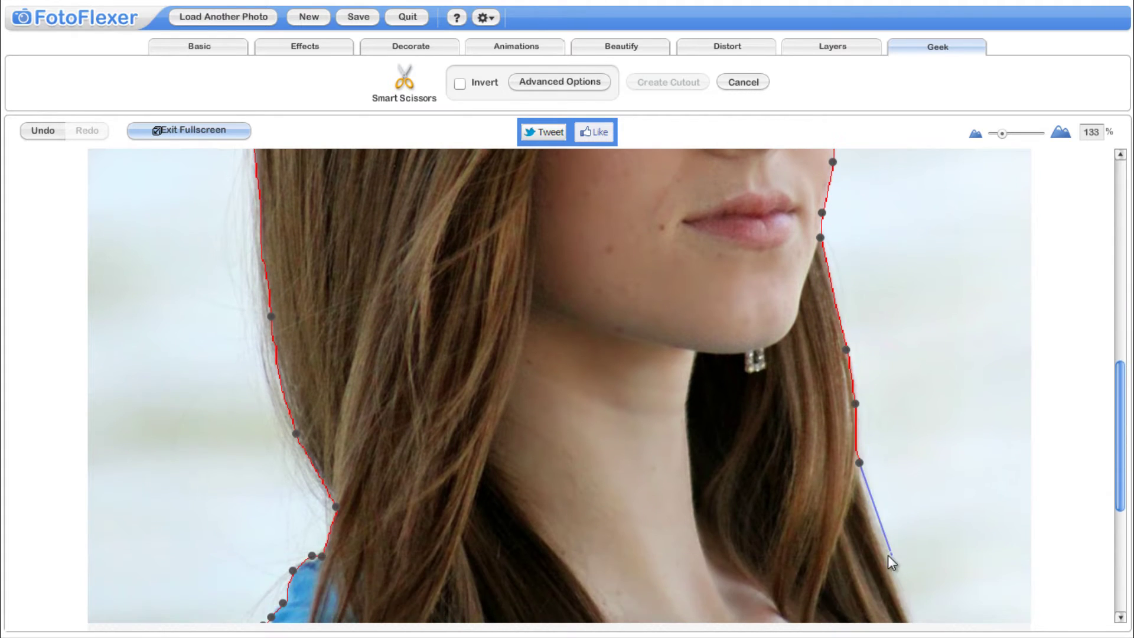
pyautogui.click(874, 527)
pyautogui.scroll(-2, 886, 549)
pyautogui.click(925, 559)
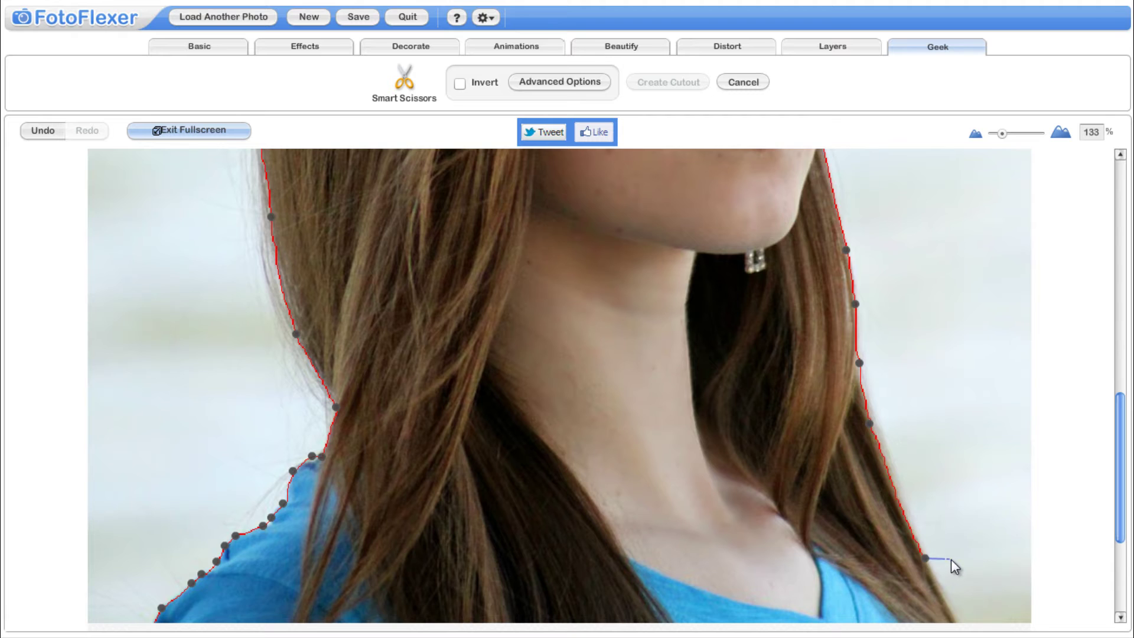
pyautogui.scroll(-2, 960, 556)
pyautogui.click(962, 552)
pyautogui.scroll(-2, 965, 547)
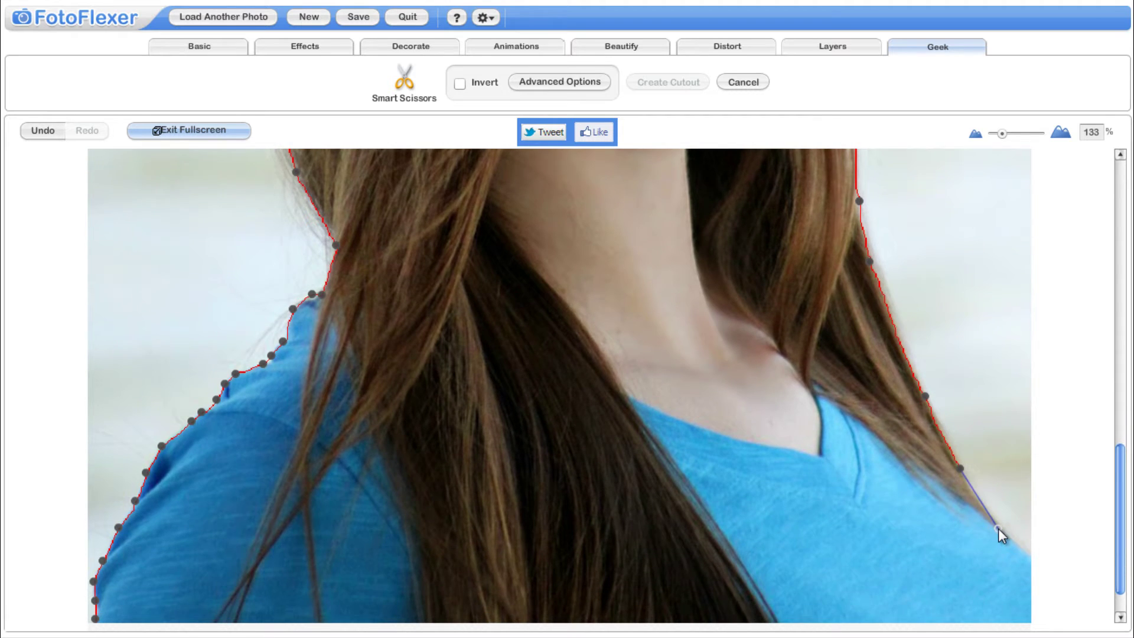
pyautogui.click(997, 528)
pyautogui.scroll(-2, 1028, 530)
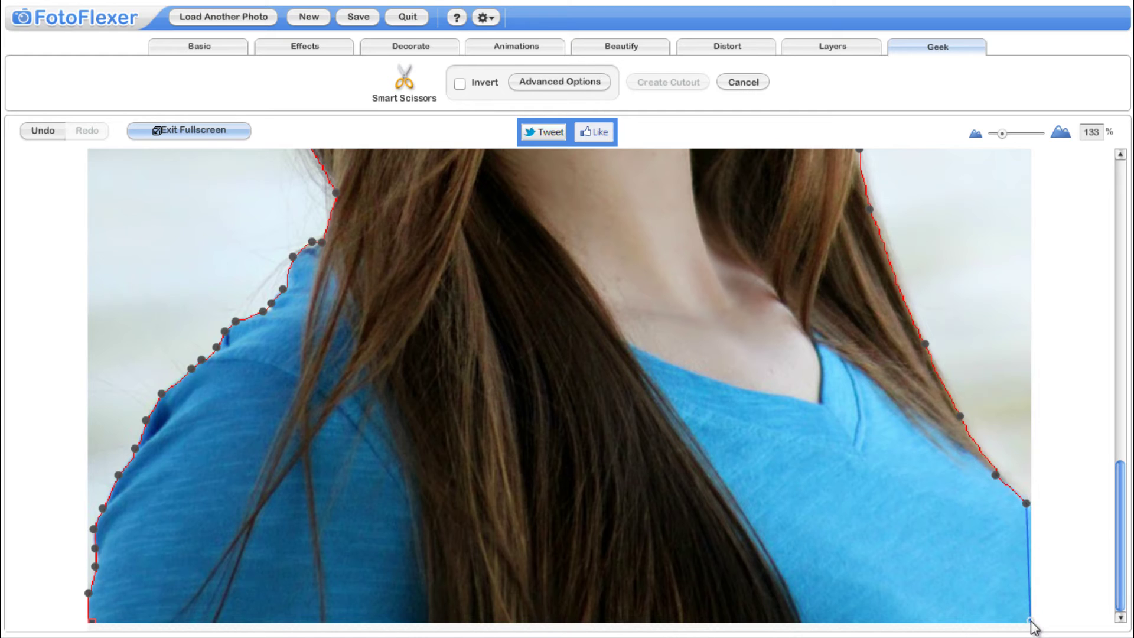
pyautogui.click(1029, 618)
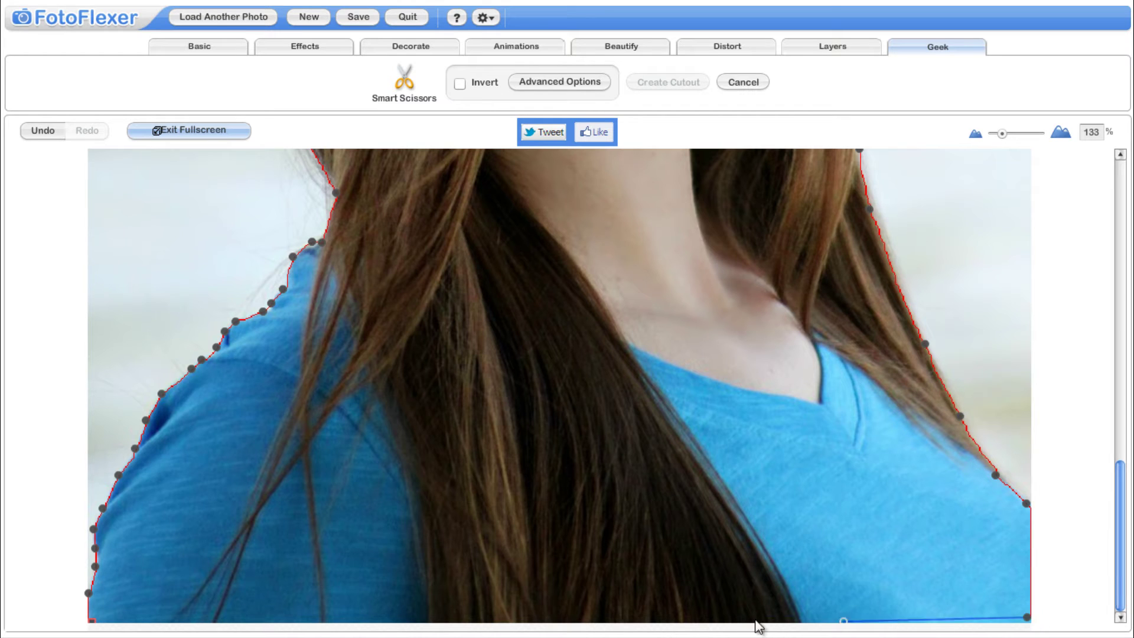
pyautogui.click(72, 622)
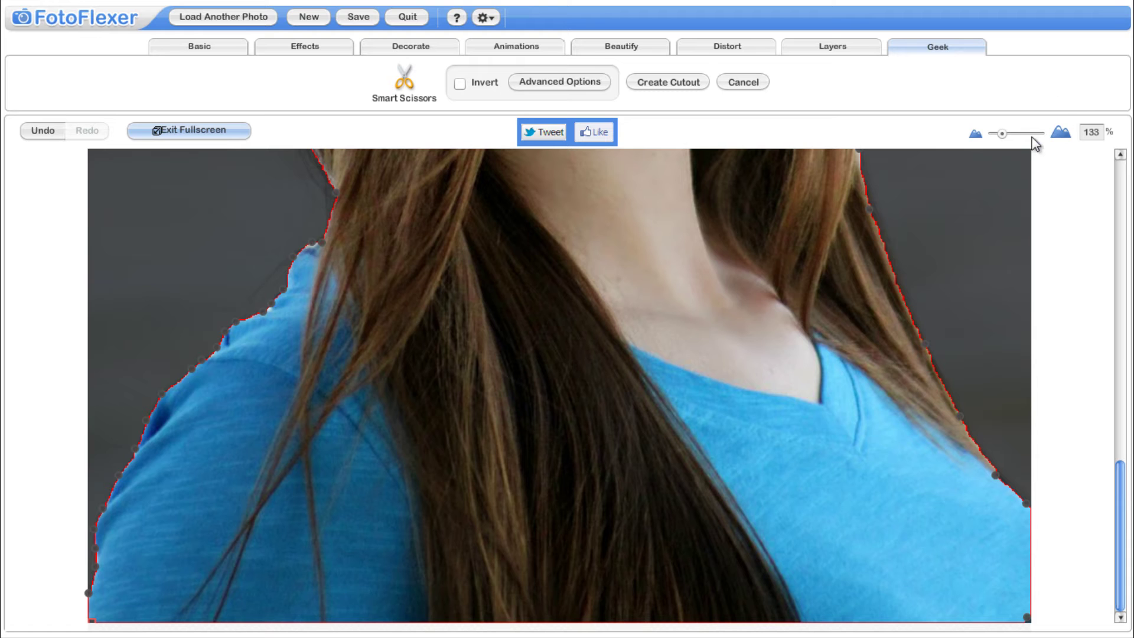
# - Zoom out slightly on the outlined portrait before creating the cutout
pyautogui.moveTo(1005, 138); pyautogui.dragTo(990, 140)
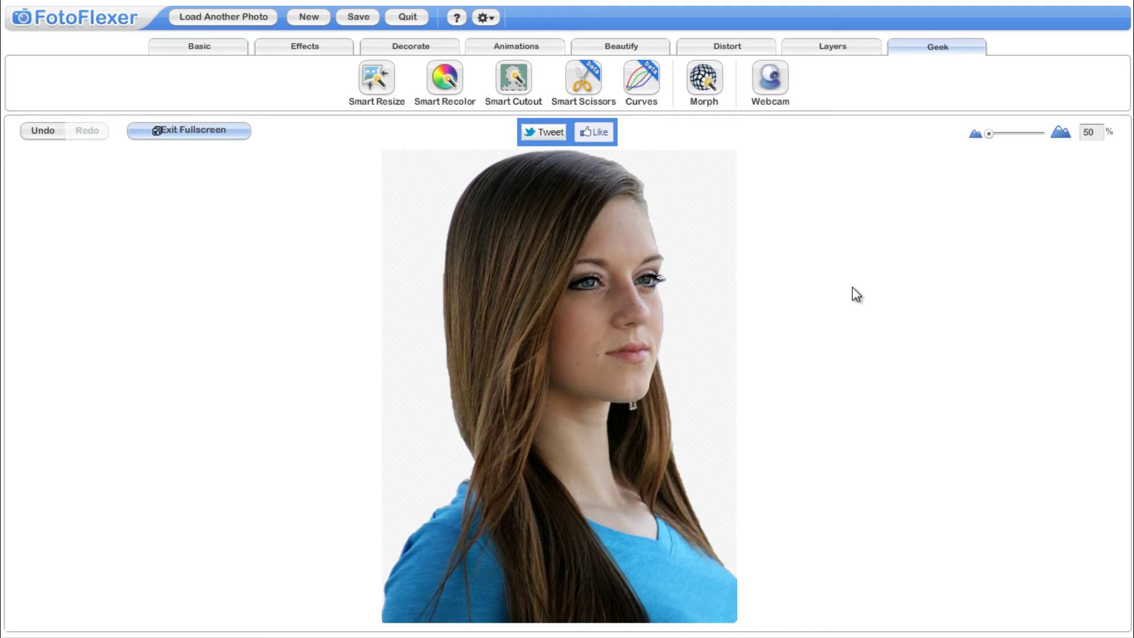
# - Apply the Blur Edges effect with low softness to the cut-out portrait
pyautogui.click(300, 51)
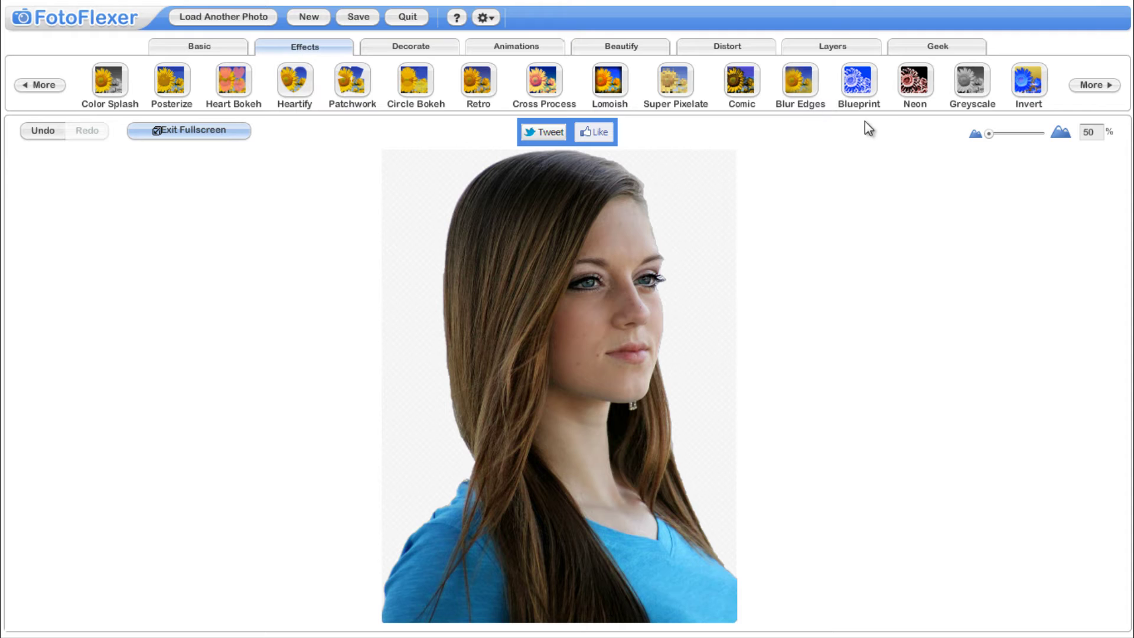
pyautogui.click(800, 85)
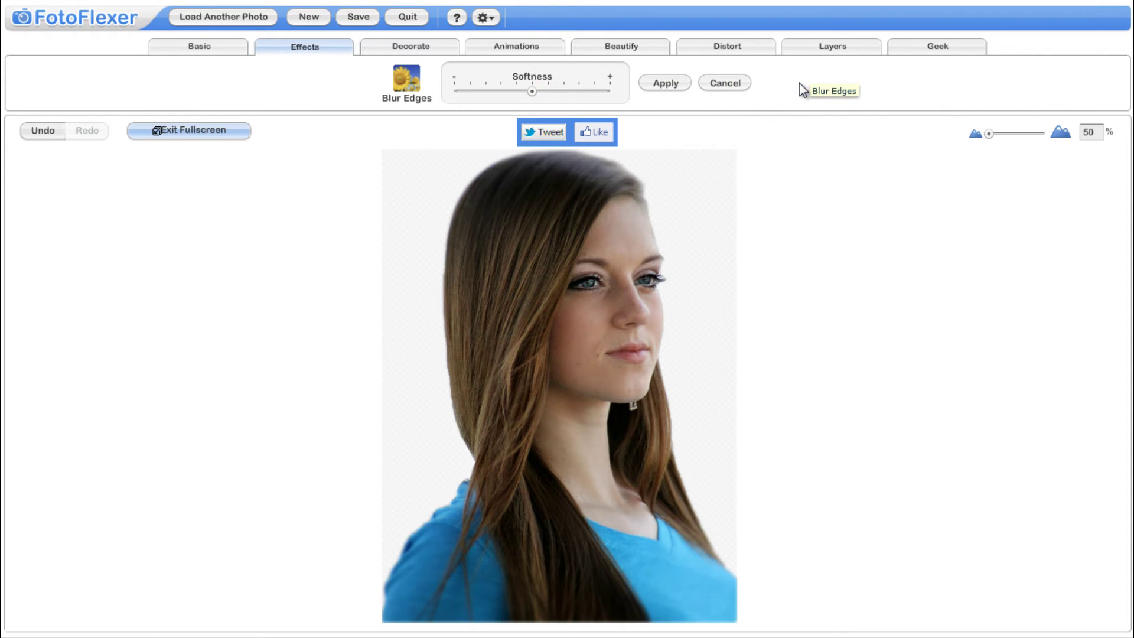
pyautogui.click(471, 92)
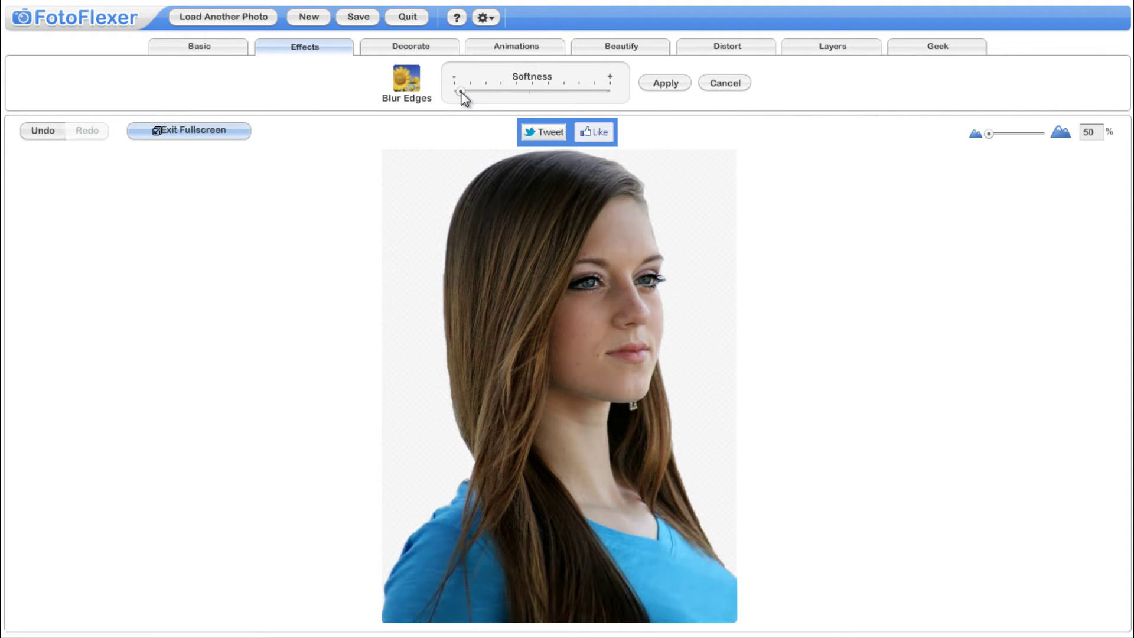
pyautogui.moveTo(480, 93); pyautogui.dragTo(505, 88)
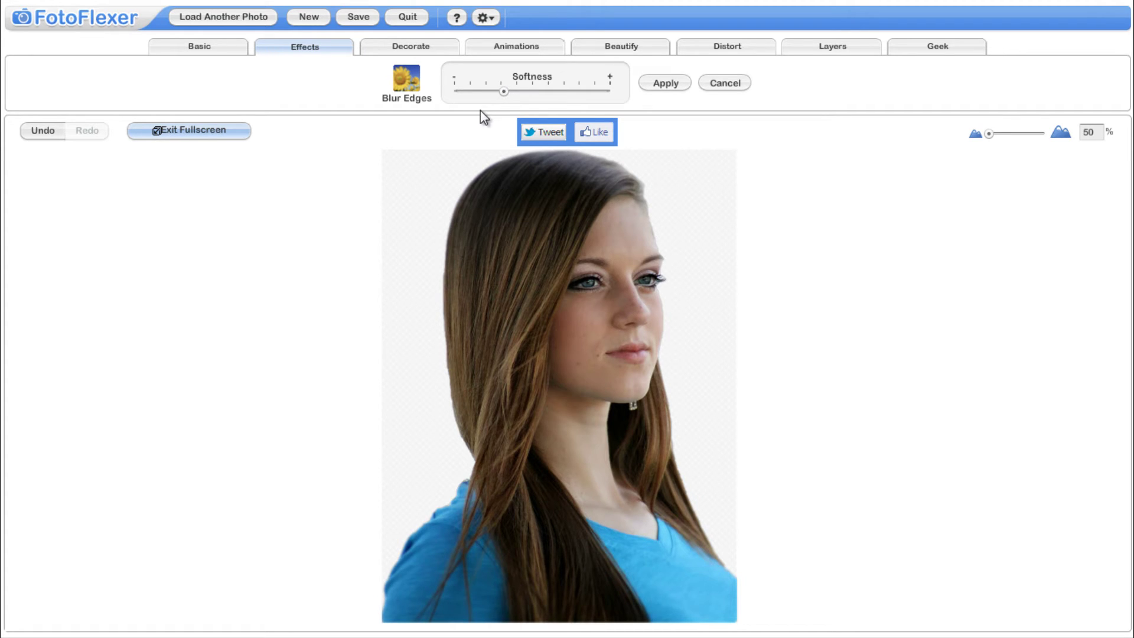
pyautogui.click(678, 83)
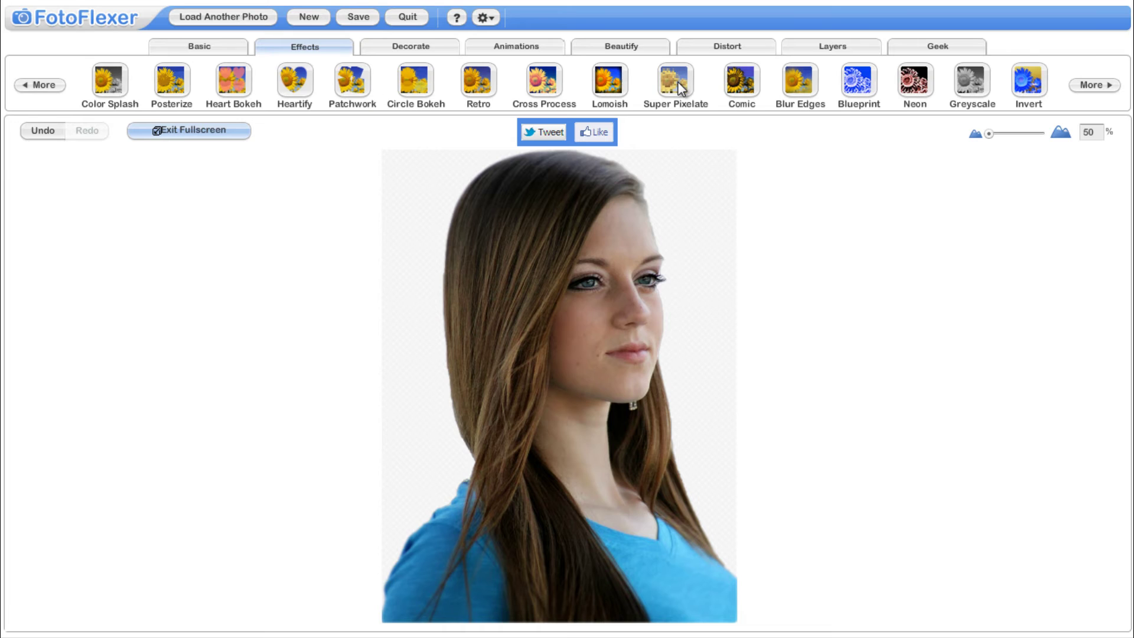
pyautogui.click(834, 45)
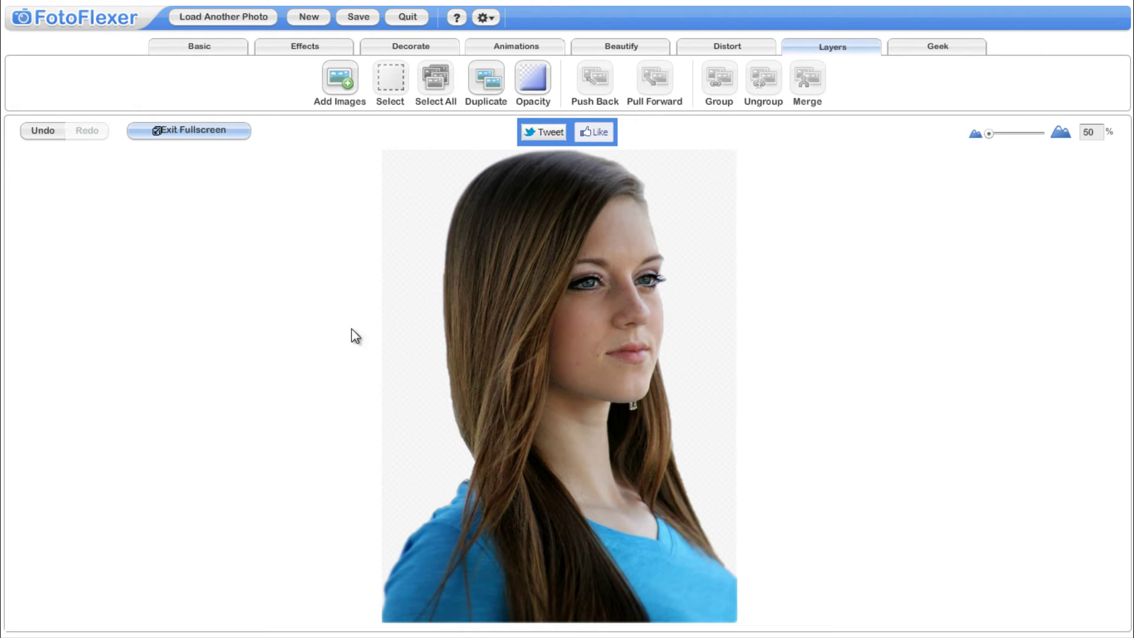
pyautogui.click(354, 16)
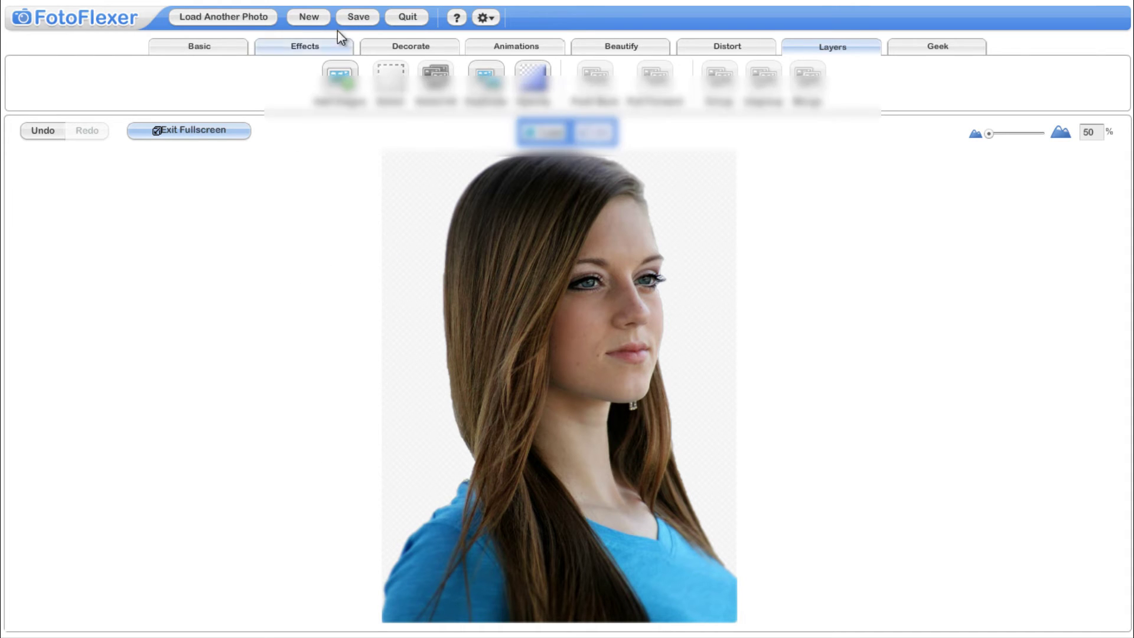
pyautogui.click(350, 18)
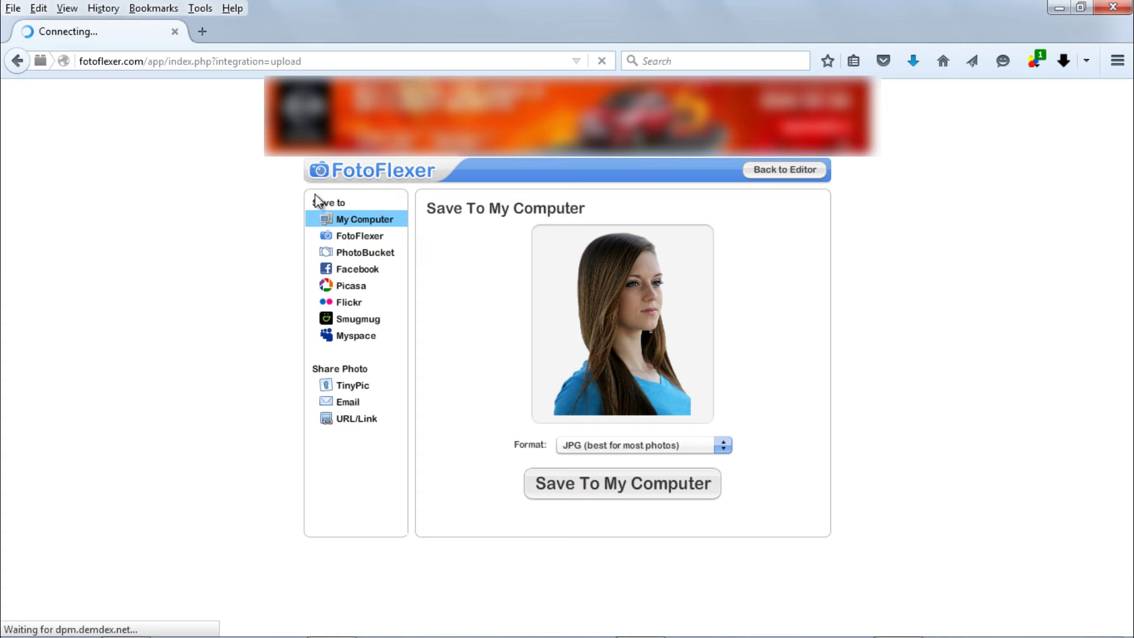
pyautogui.click(724, 448)
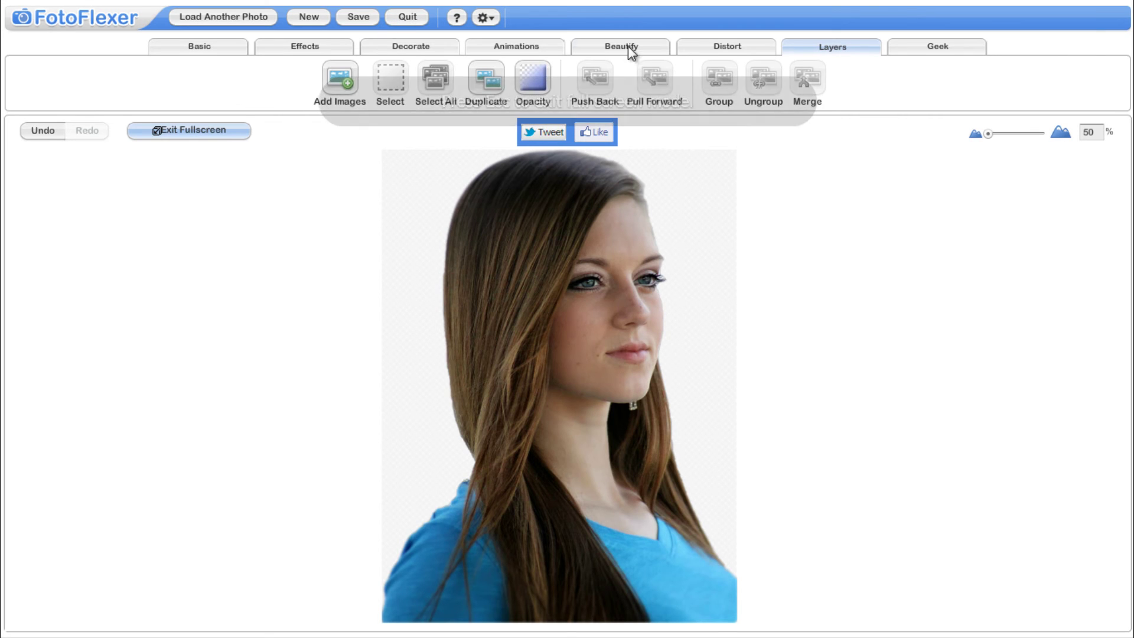
# - Add blur-background07.jpg from the computer as a new image layer
pyautogui.click(334, 86)
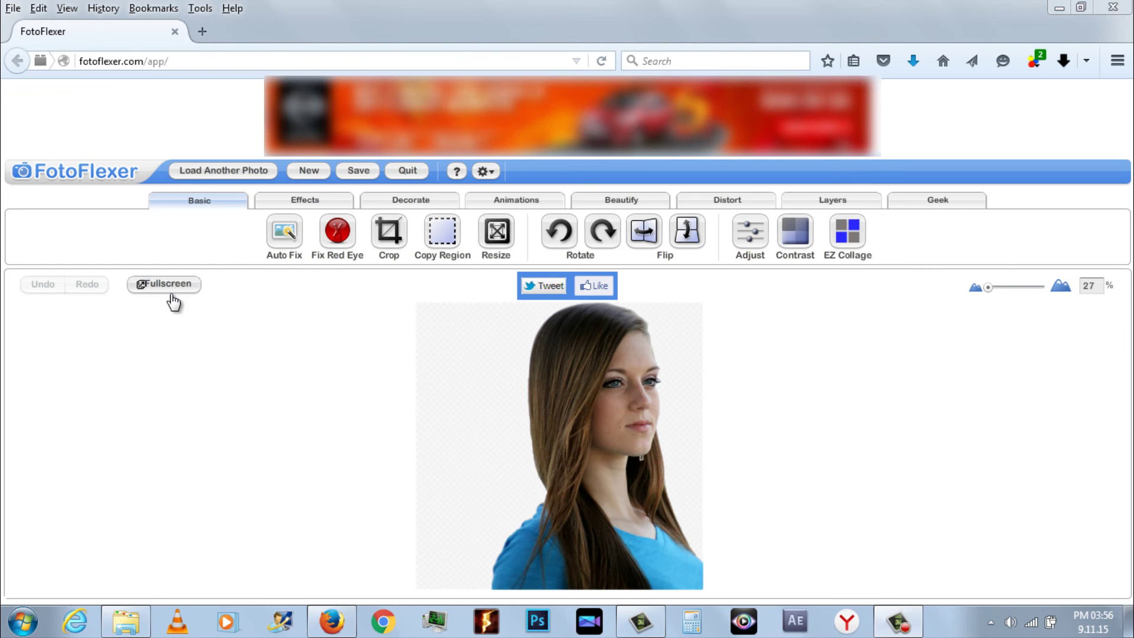
pyautogui.click(167, 284)
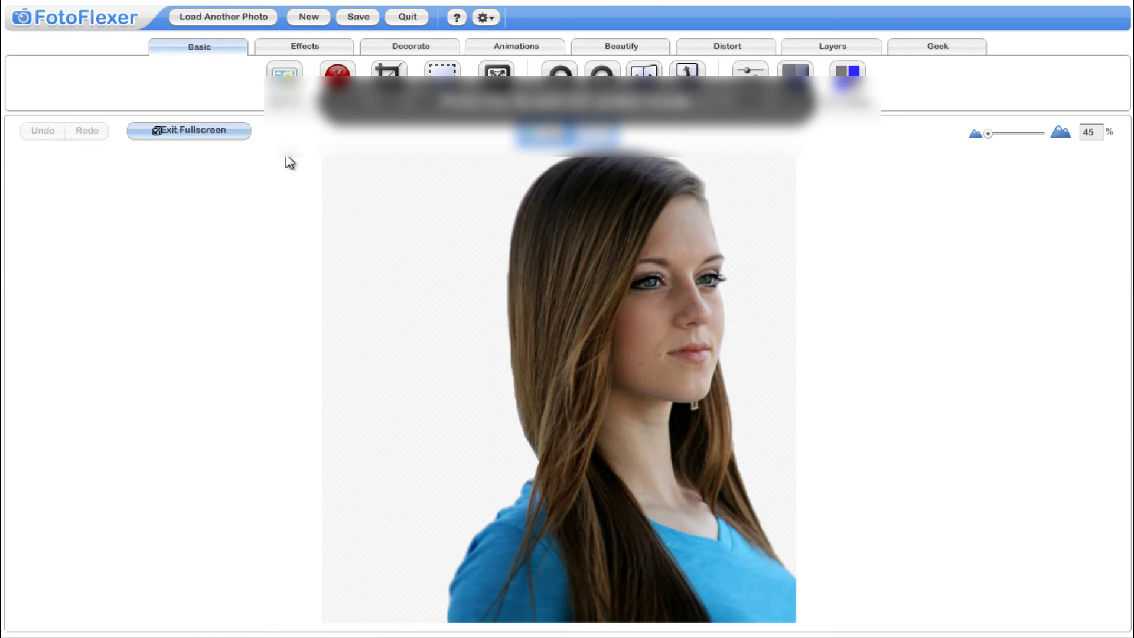
pyautogui.click(804, 51)
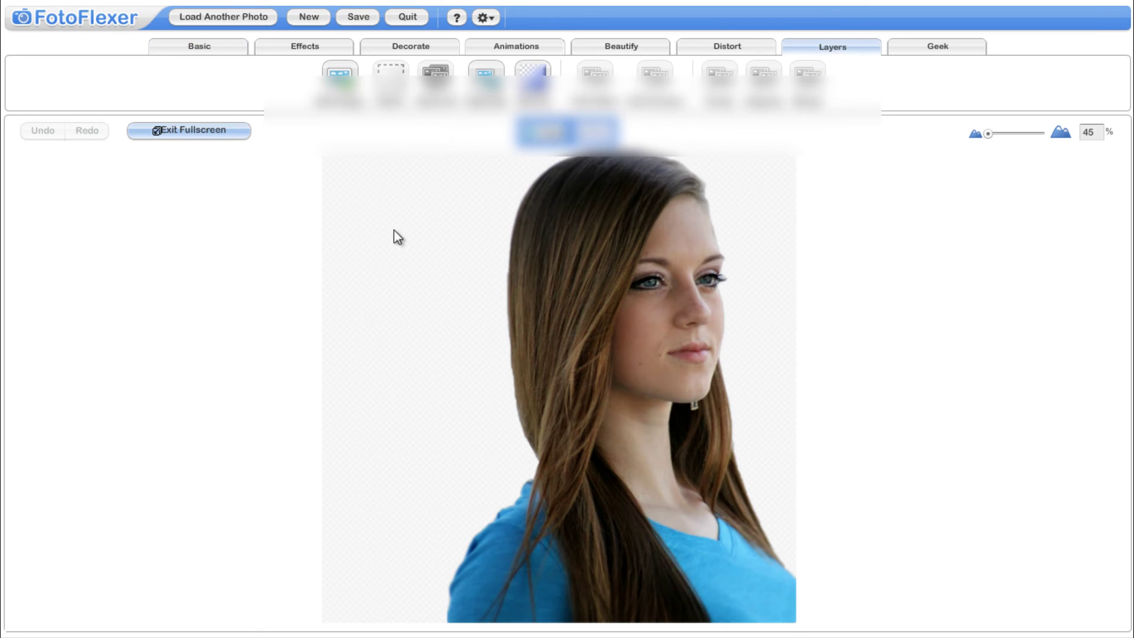
pyautogui.click(603, 290)
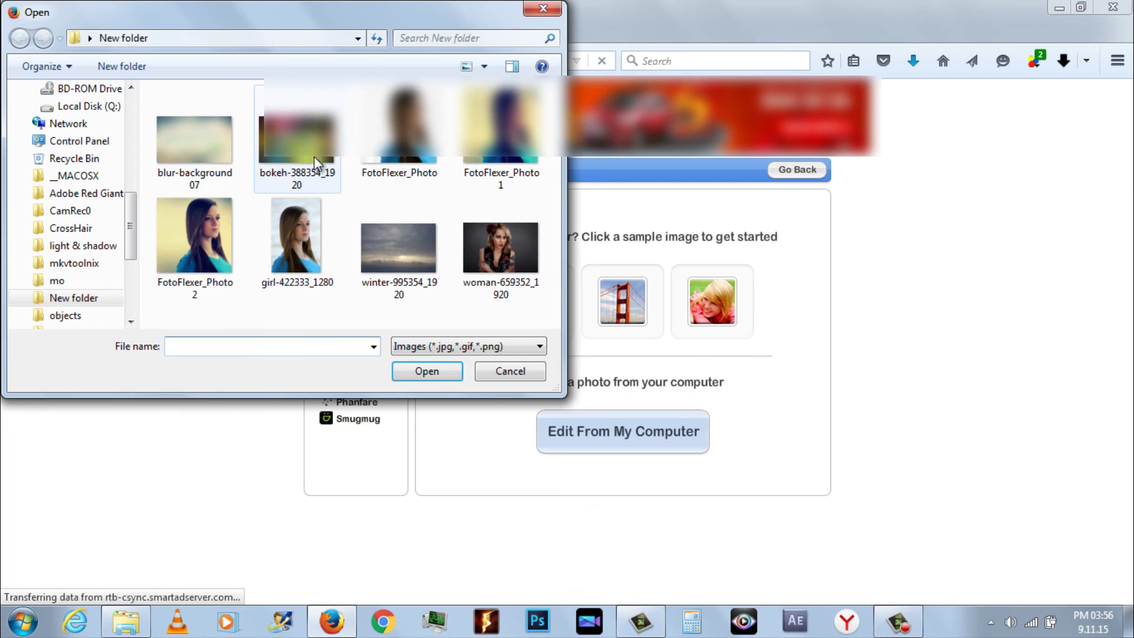
pyautogui.click(194, 140)
pyautogui.click(421, 371)
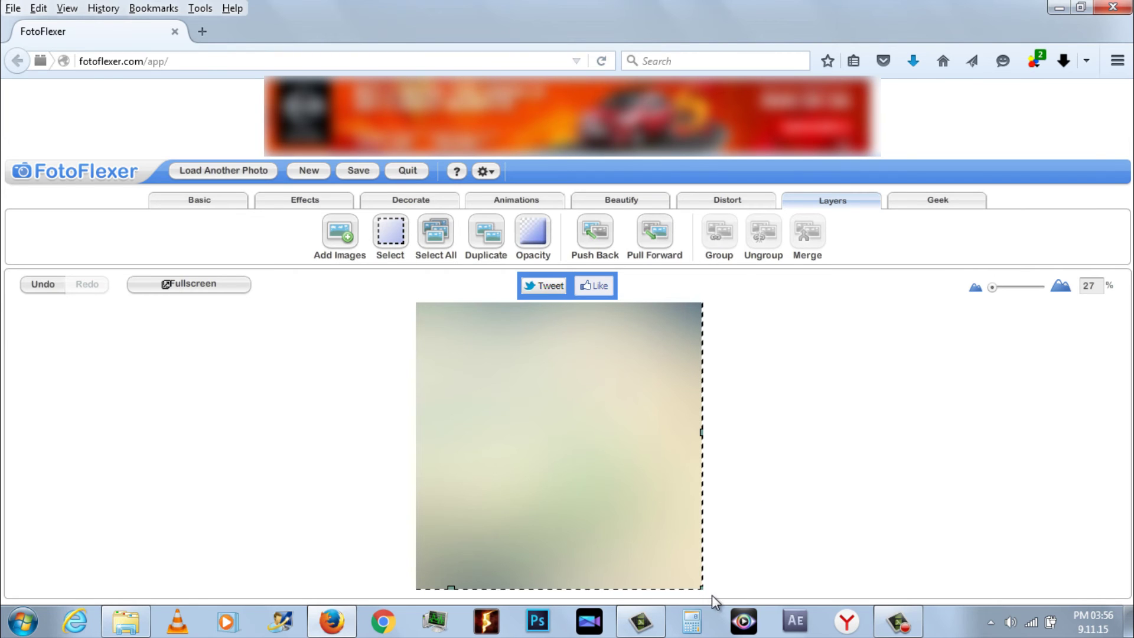
# - Push the blurred background behind the cutout and return to fullscreen with adjusted zoom
pyautogui.click(606, 232)
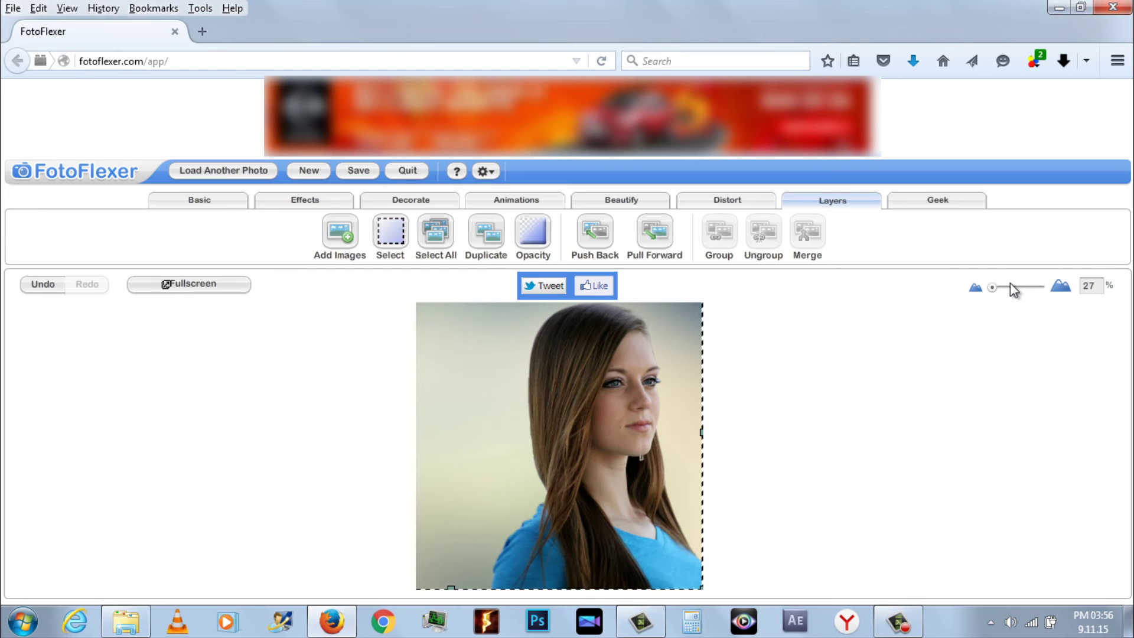
pyautogui.scroll(5, 1001, 287)
pyautogui.scroll(-2, 1001, 287)
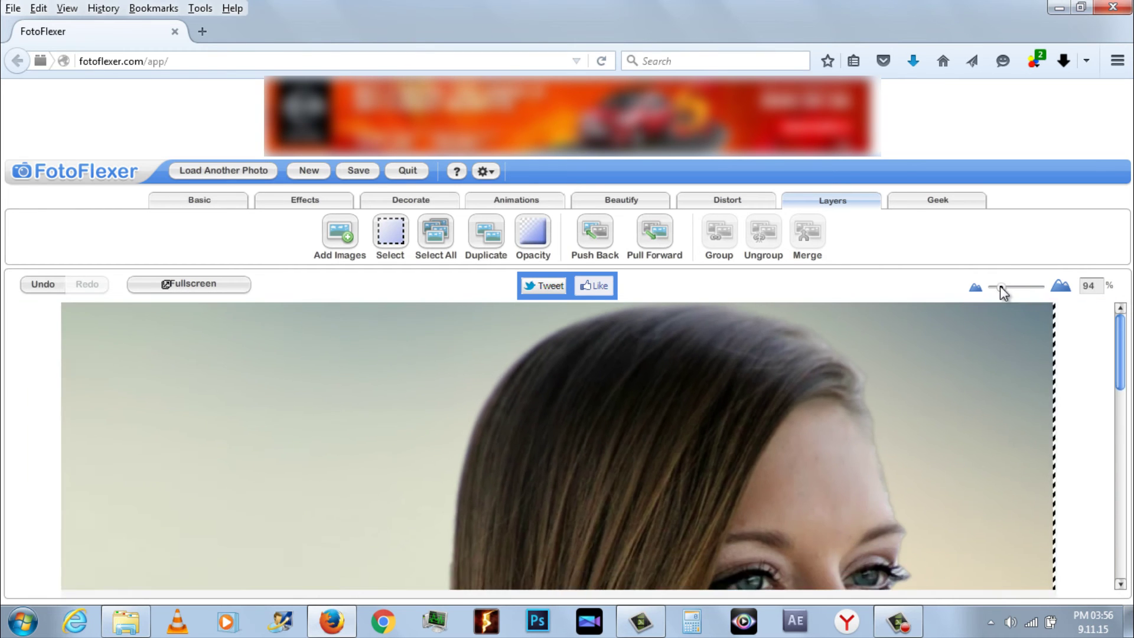
pyautogui.click(234, 286)
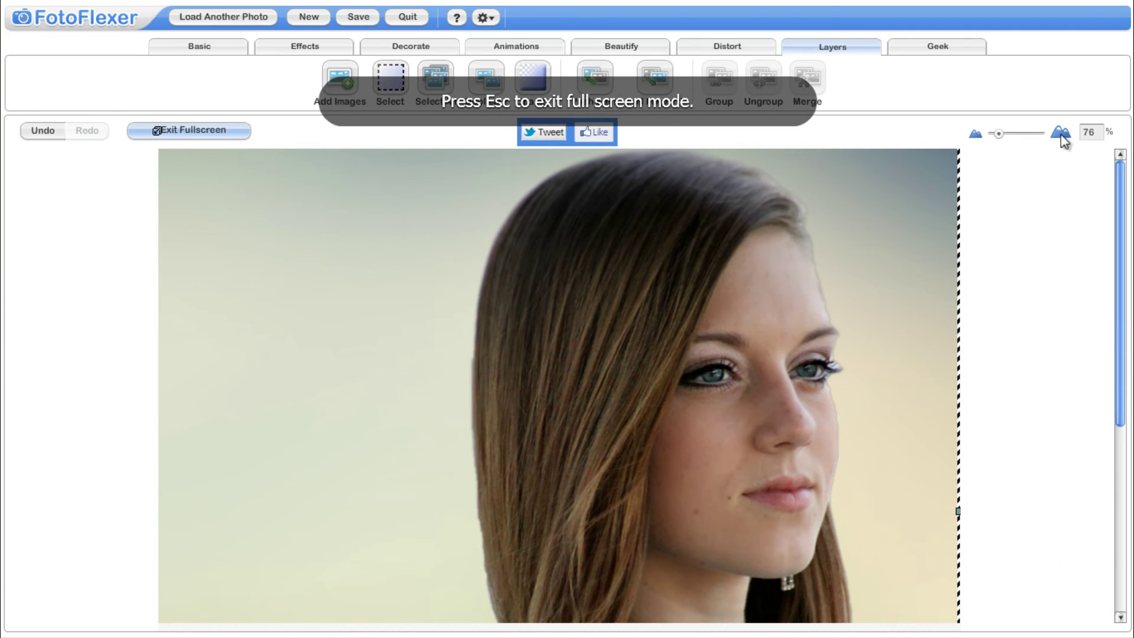
pyautogui.moveTo(1103, 132); pyautogui.dragTo(1078, 133)
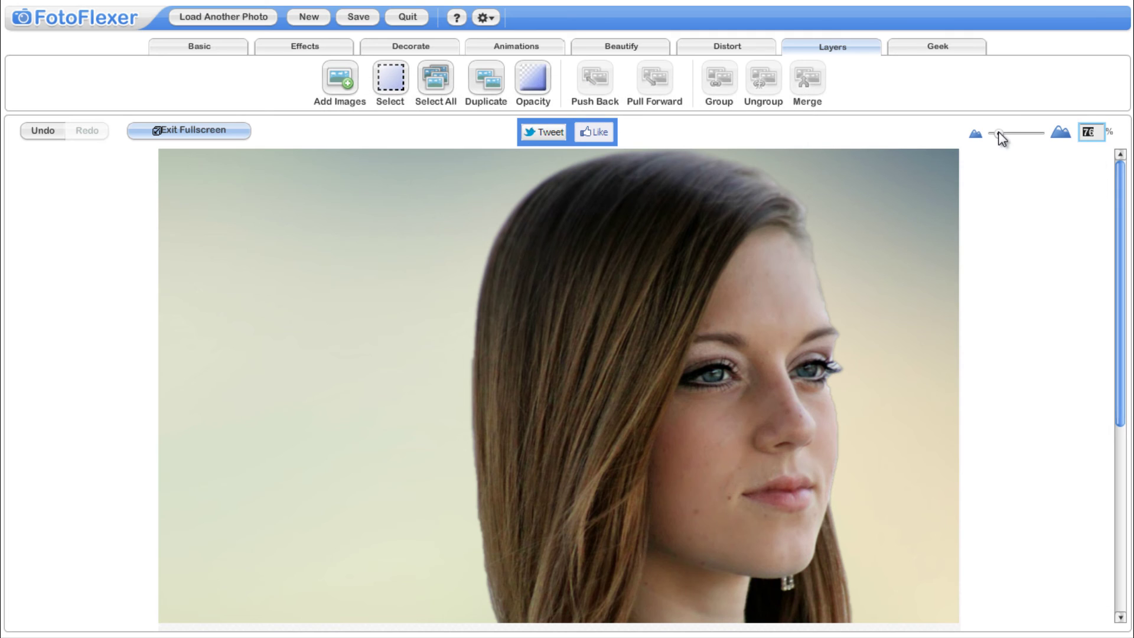
pyautogui.scroll(-2, 998, 136)
pyautogui.scroll(-2, 996, 137)
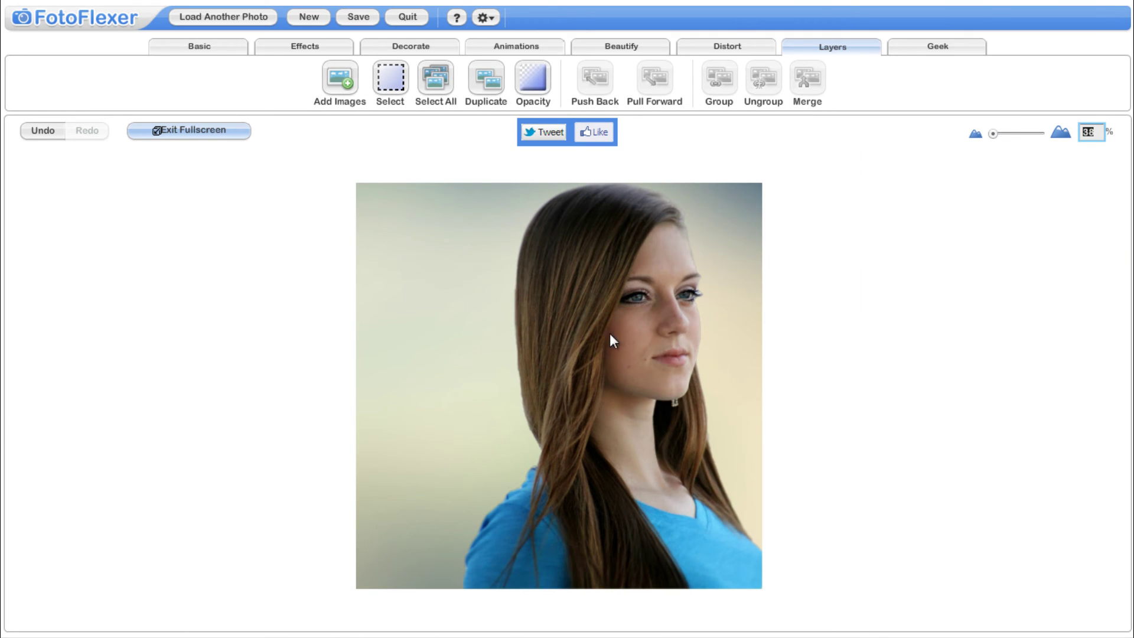
# - Select all layers, merge them into one image, and deselect
pyautogui.click(426, 86)
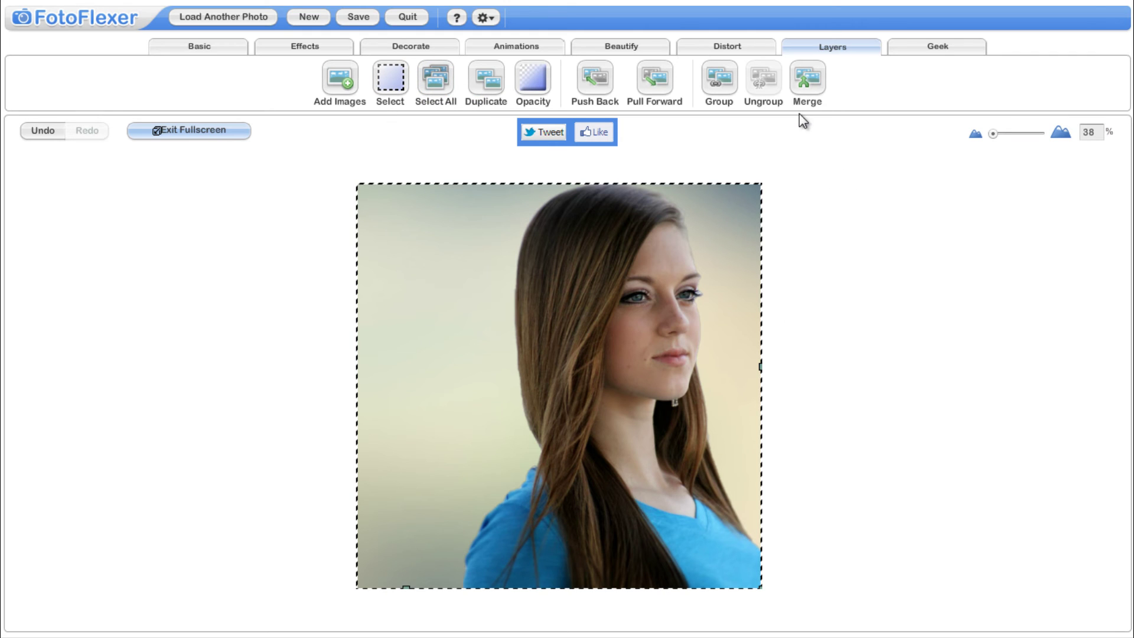
pyautogui.click(811, 84)
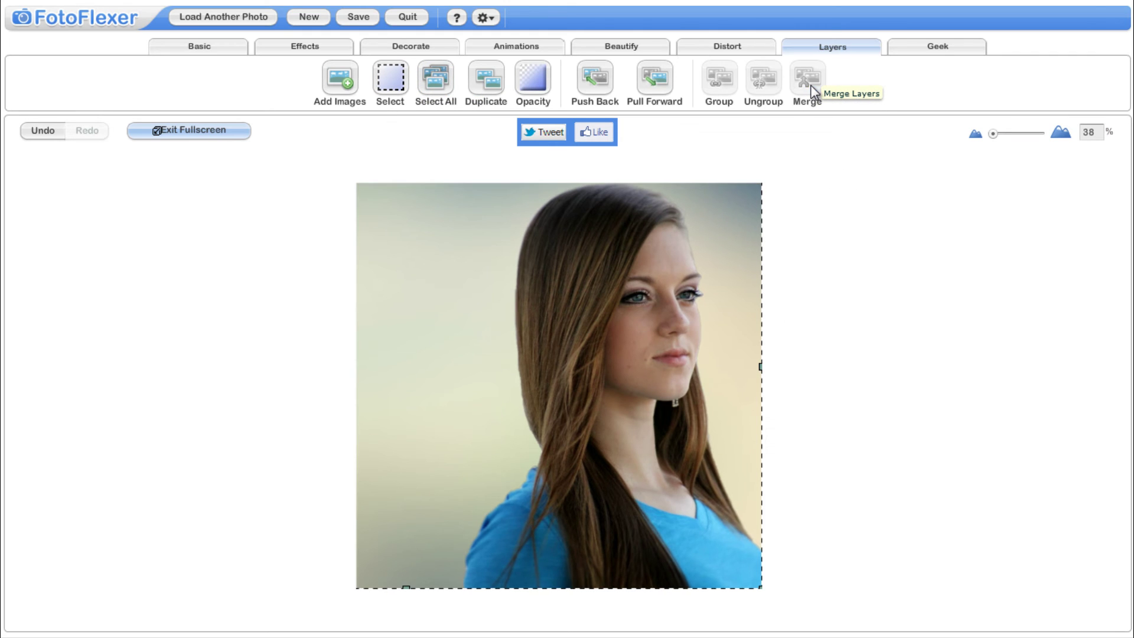
pyautogui.click(959, 329)
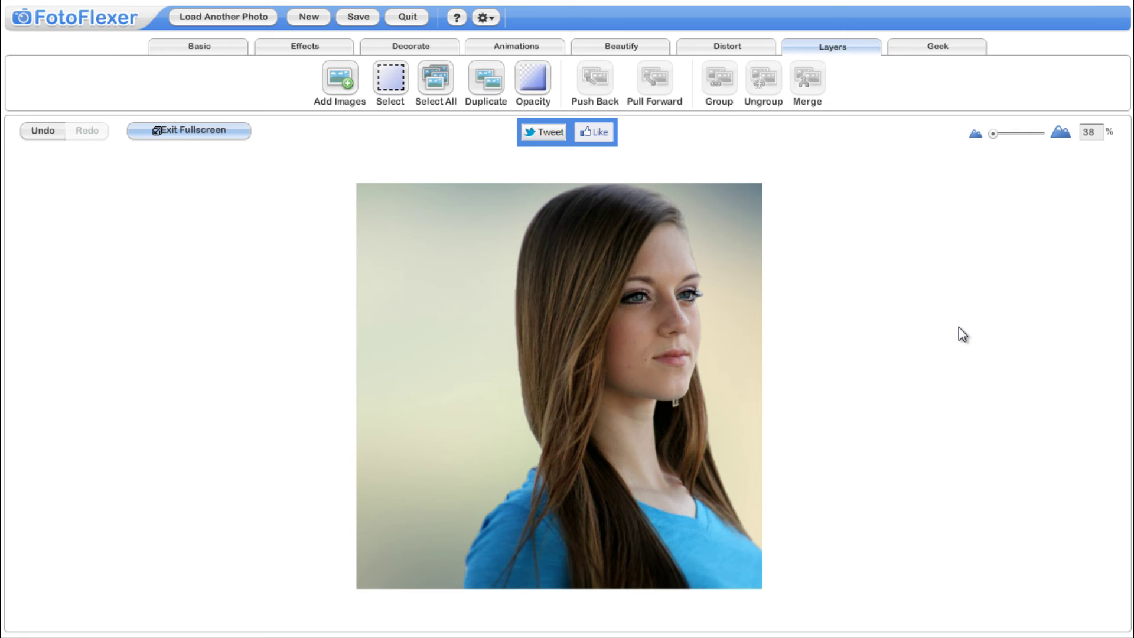
pyautogui.click(307, 49)
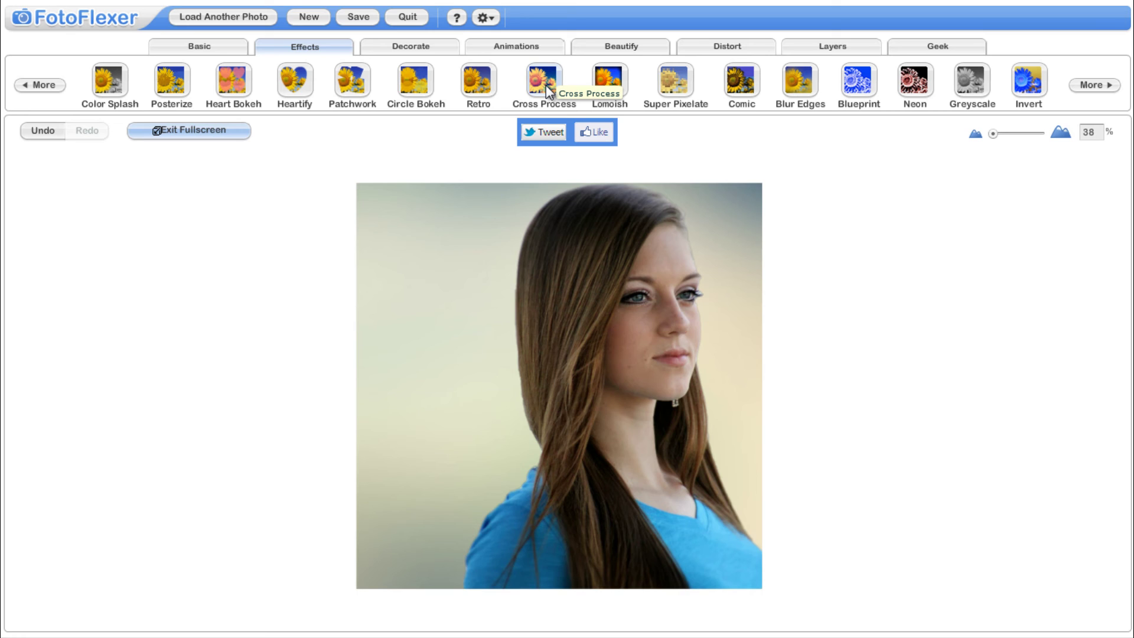
# - Apply Cross Process to the merged photo with its strength slightly reduced
pyautogui.click(546, 85)
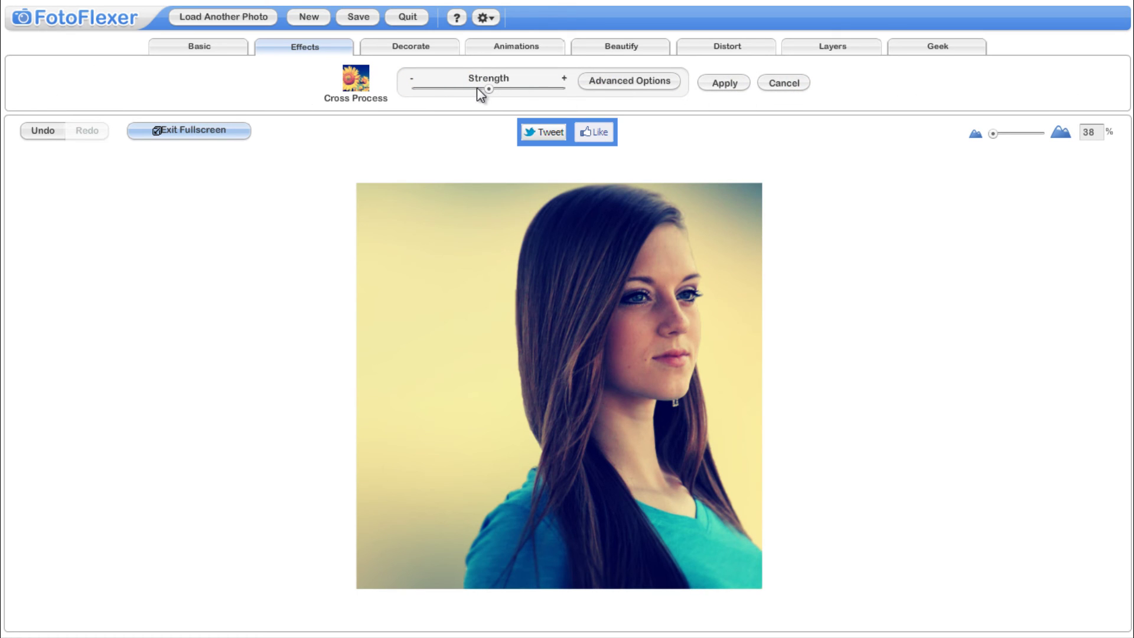
pyautogui.moveTo(476, 88)
pyautogui.mouseDown()
pyautogui.moveTo(464, 90)
pyautogui.moveTo(480, 90)
pyautogui.mouseUp()
# - Leave full screen and keep JPG as the output format for saving the cross-processed portrait
pyautogui.click(189, 131)
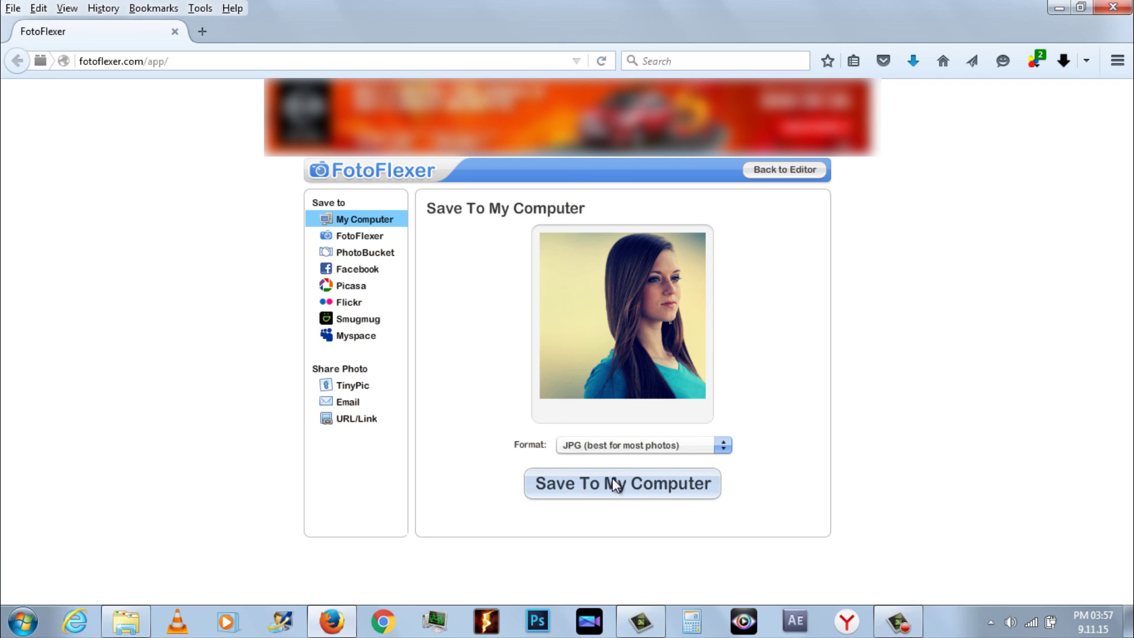
pyautogui.click(628, 446)
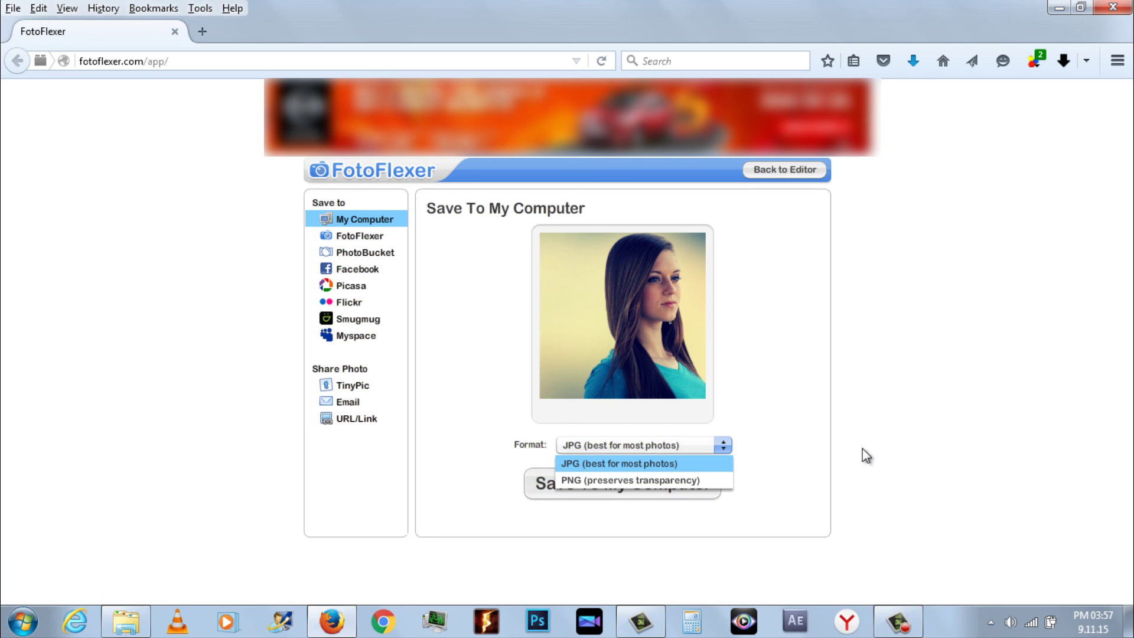
pyautogui.click(720, 445)
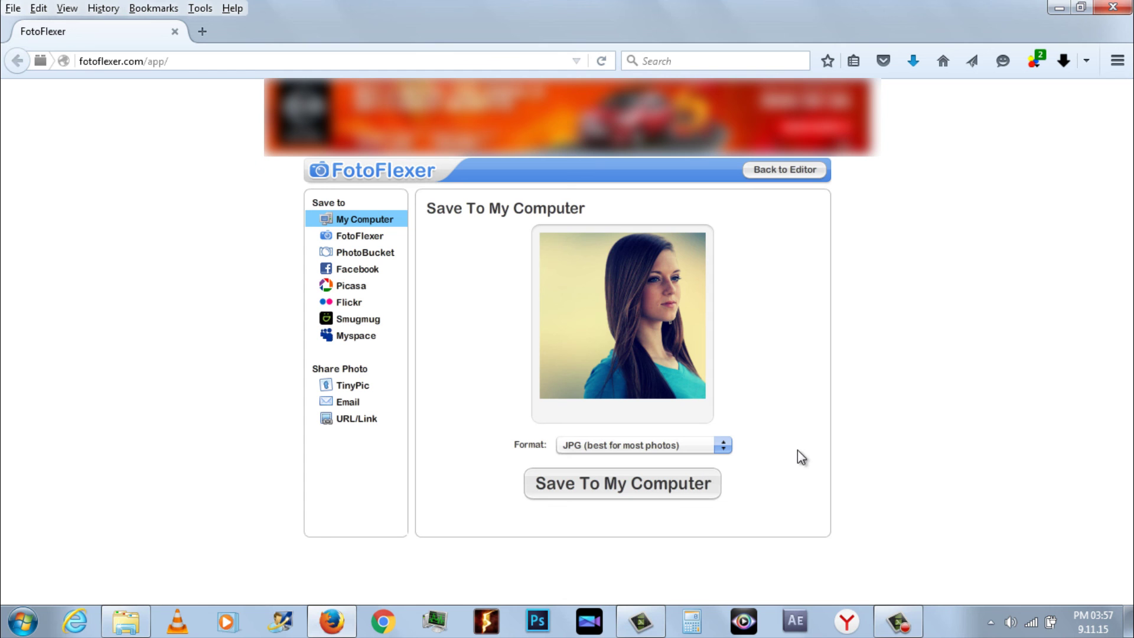